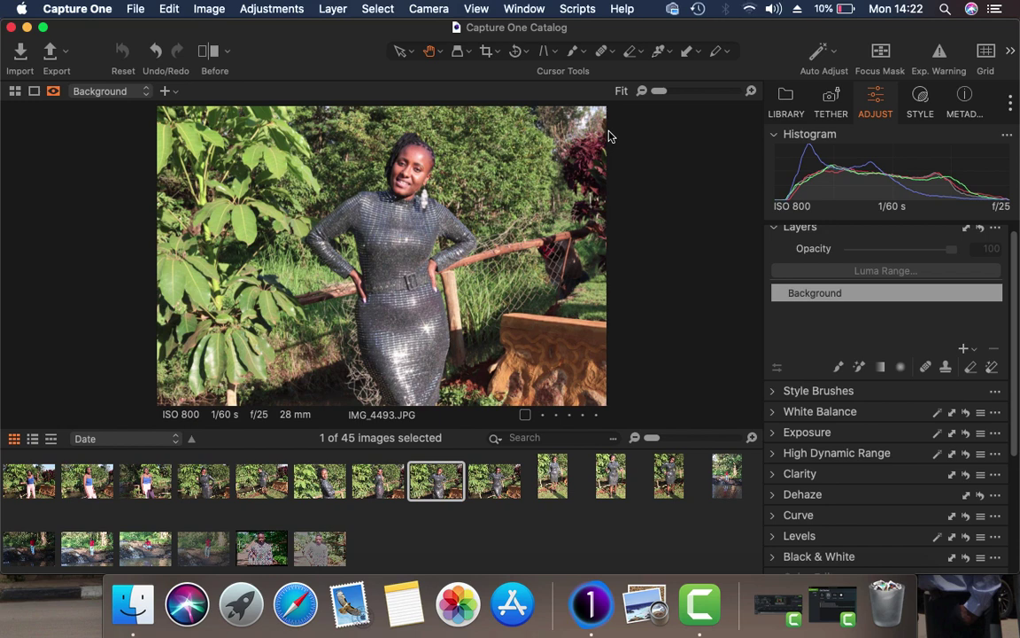
Step: Run Auto Adjust with all correction options enabled on IMG_4493.JPG
left_click(838, 55)
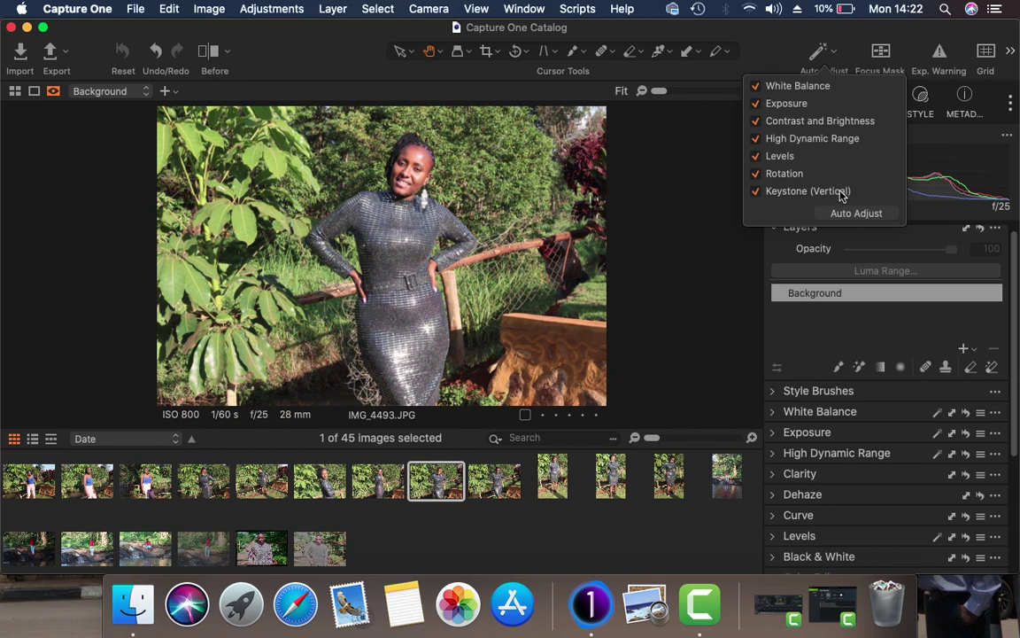
left_click(847, 217)
left_click(848, 214)
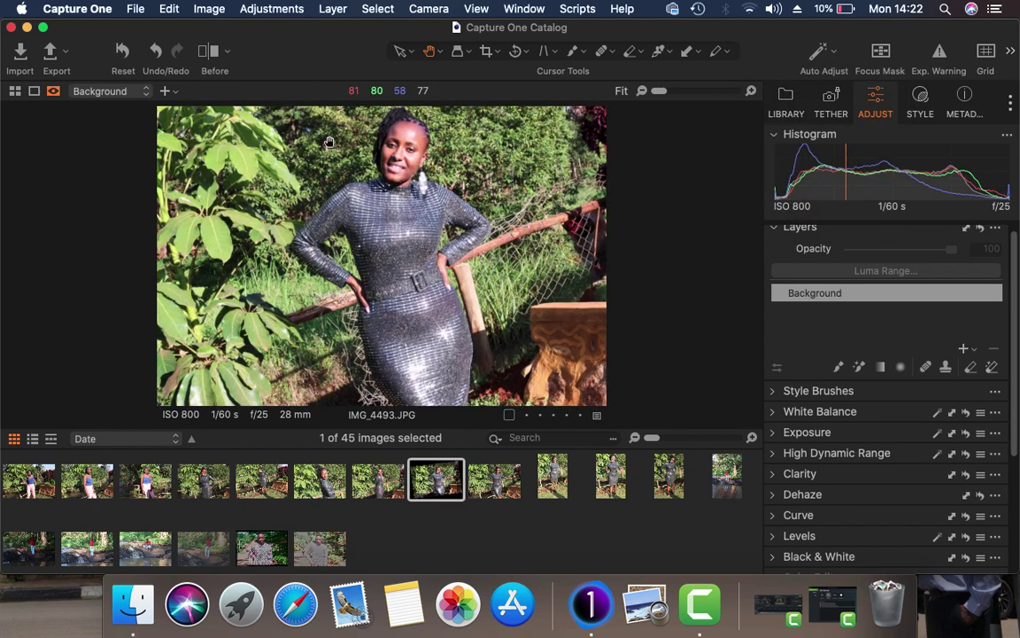
Step: Compare before and after, zooming in on her face and sequined top
left_click(212, 54)
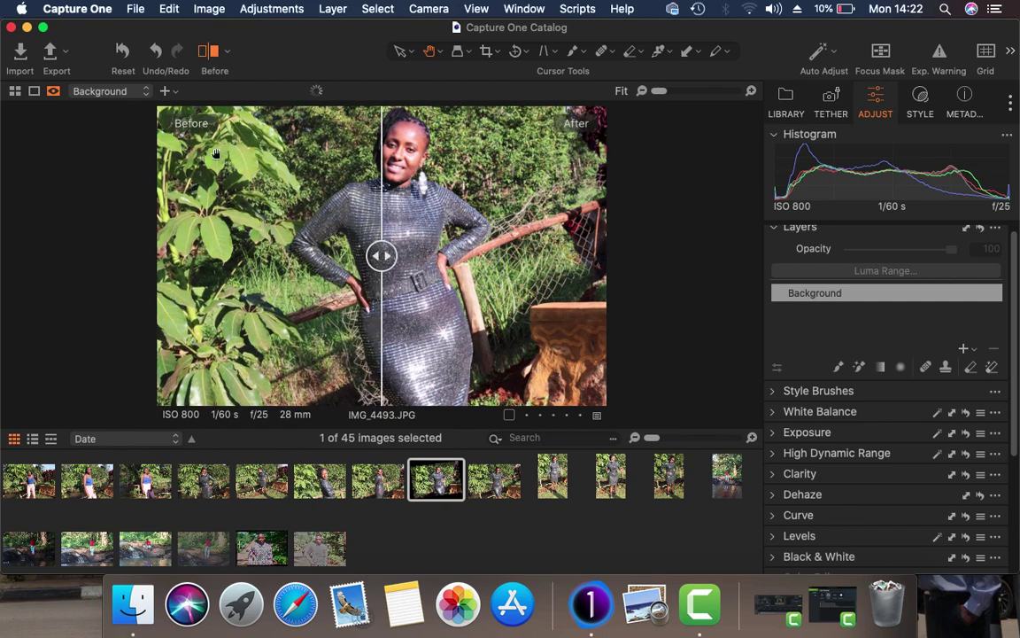
left_click_drag(386, 254, 40, 280)
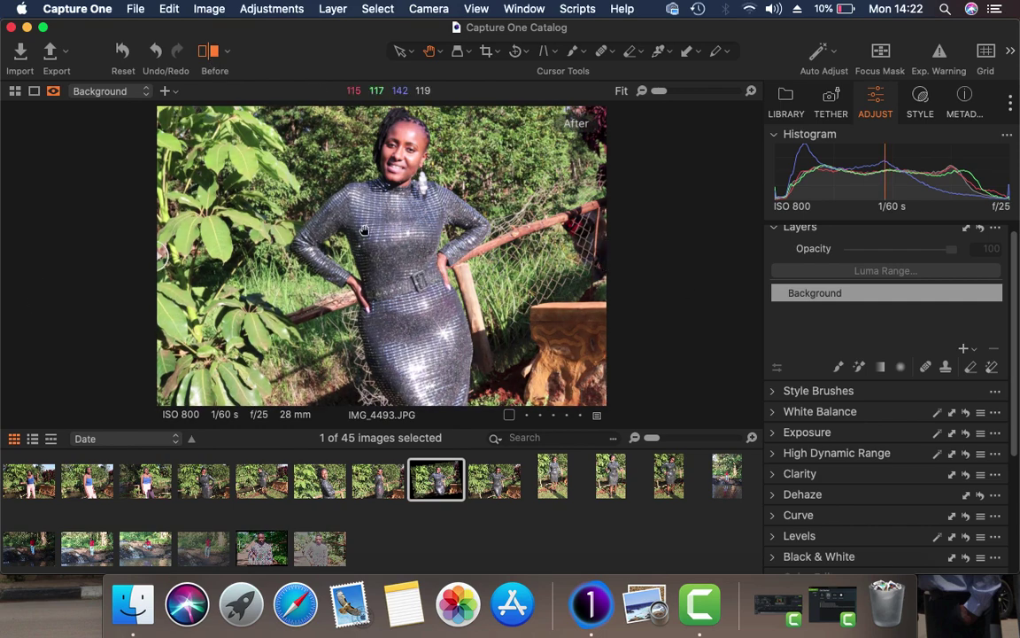
scroll(349, 236, "up", 5)
left_click_drag(349, 236, 283, 447)
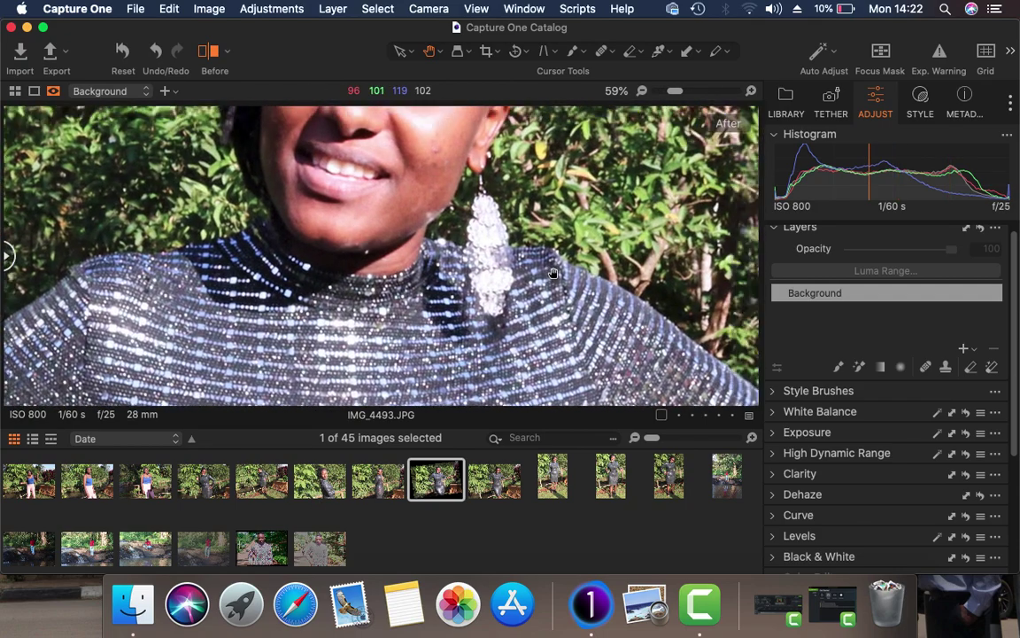
left_click_drag(552, 273, 328, 376)
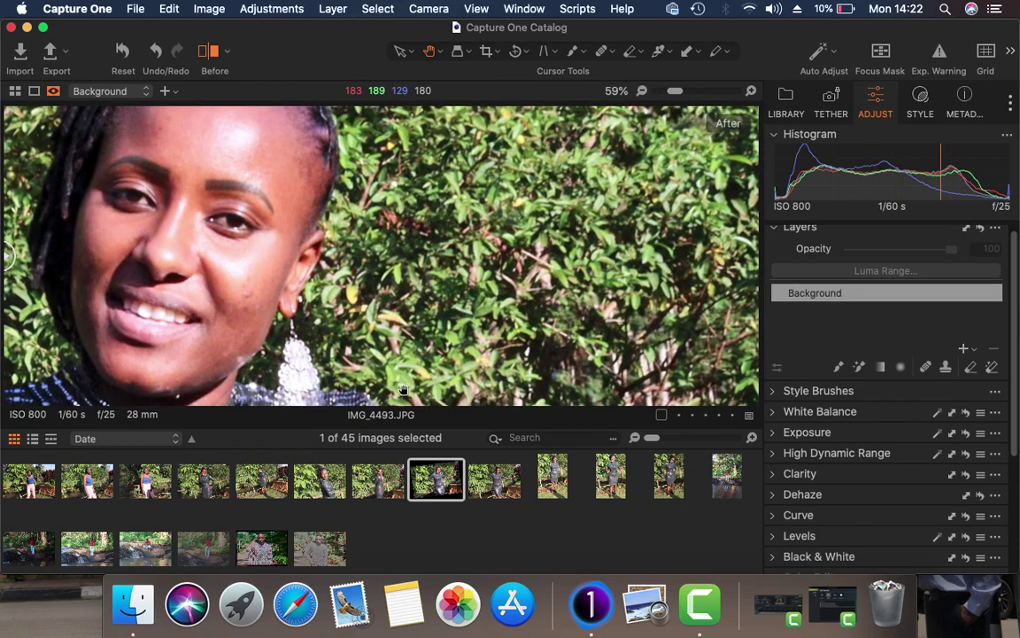
scroll(403, 390, "down", 5)
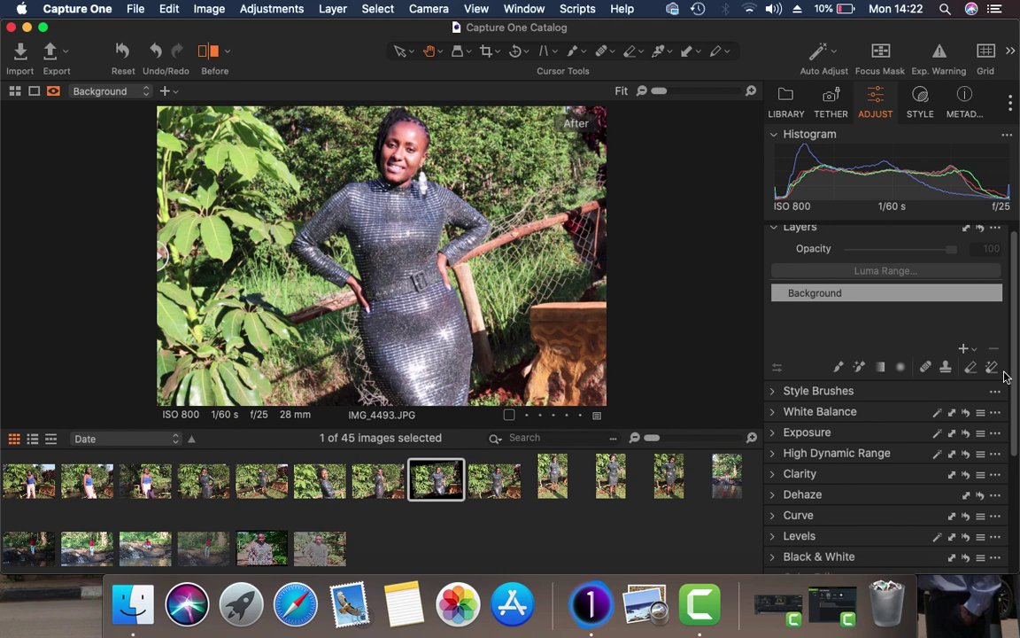
left_click(974, 350)
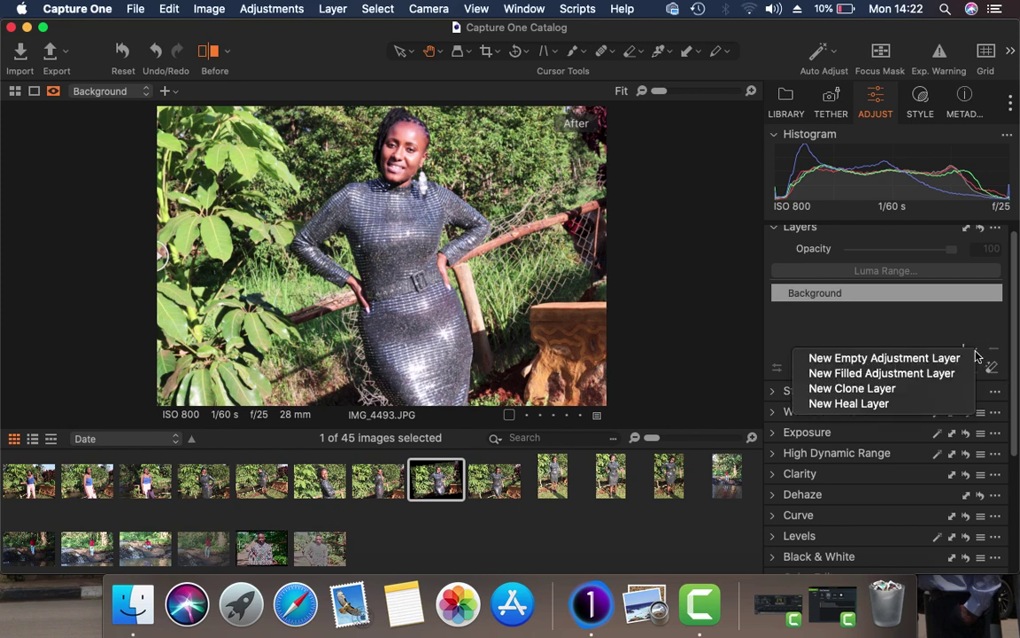
Step: Add a filled adjustment layer and set HDR Highlight and White to -100
left_click(921, 381)
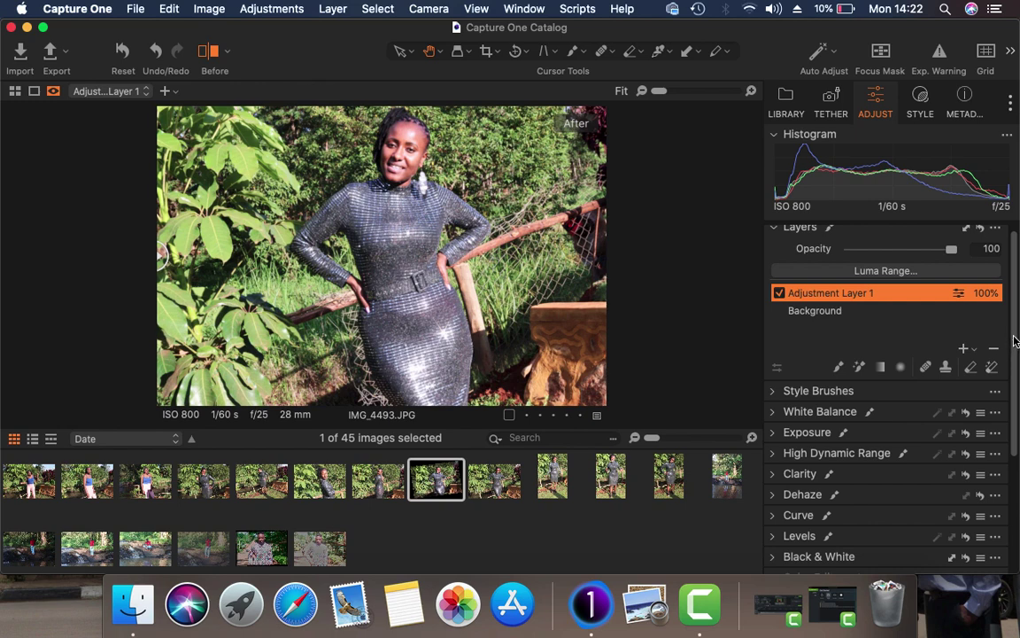
scroll(1017, 354, "down", 2)
scroll(1017, 355, "down", 3)
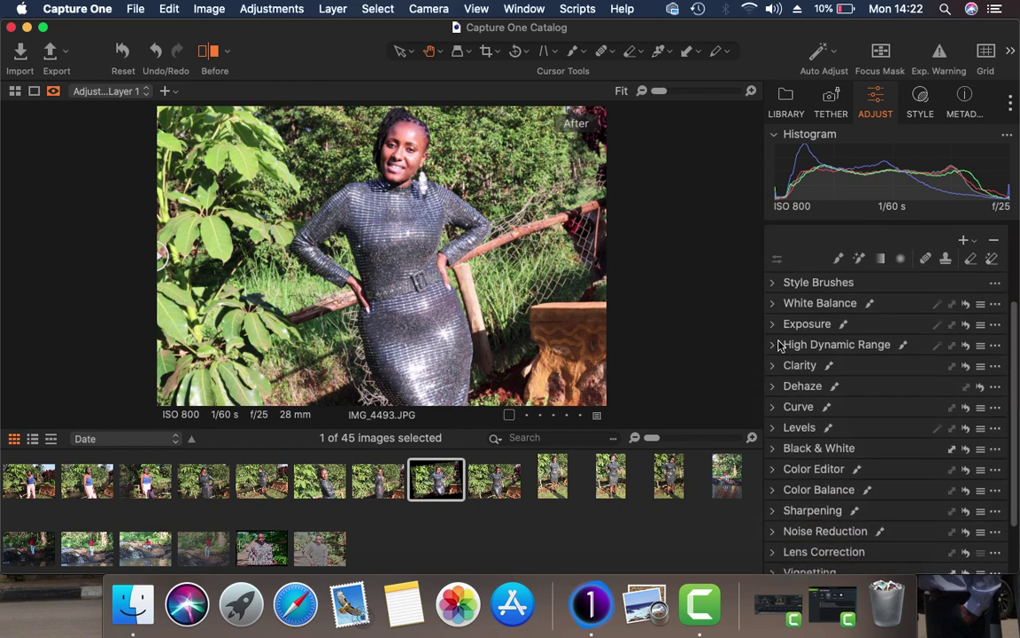
left_click(775, 349)
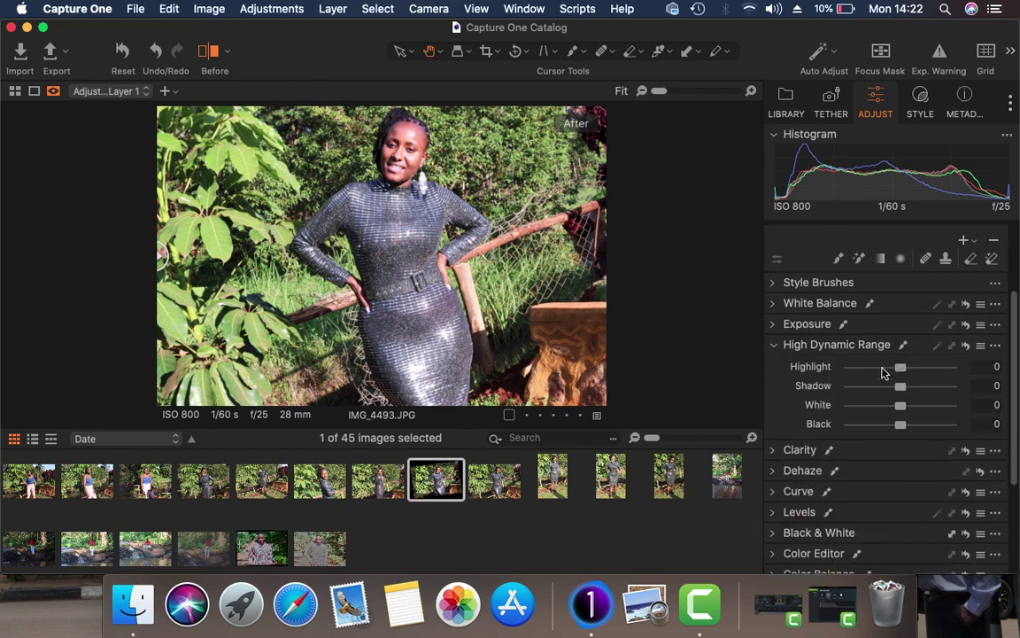
left_click_drag(898, 367, 793, 371)
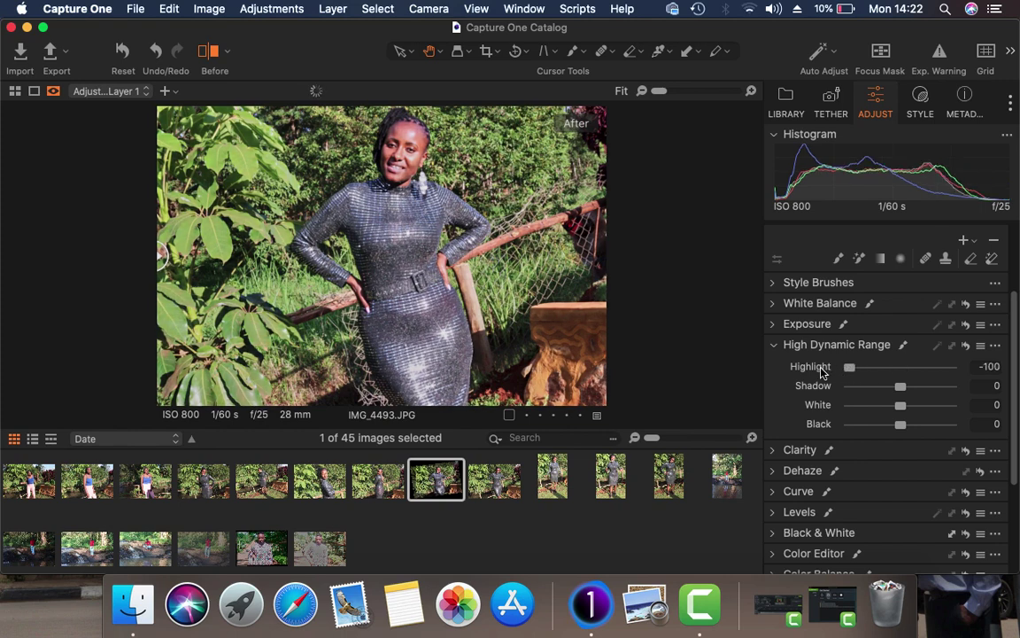
left_click_drag(900, 405, 824, 406)
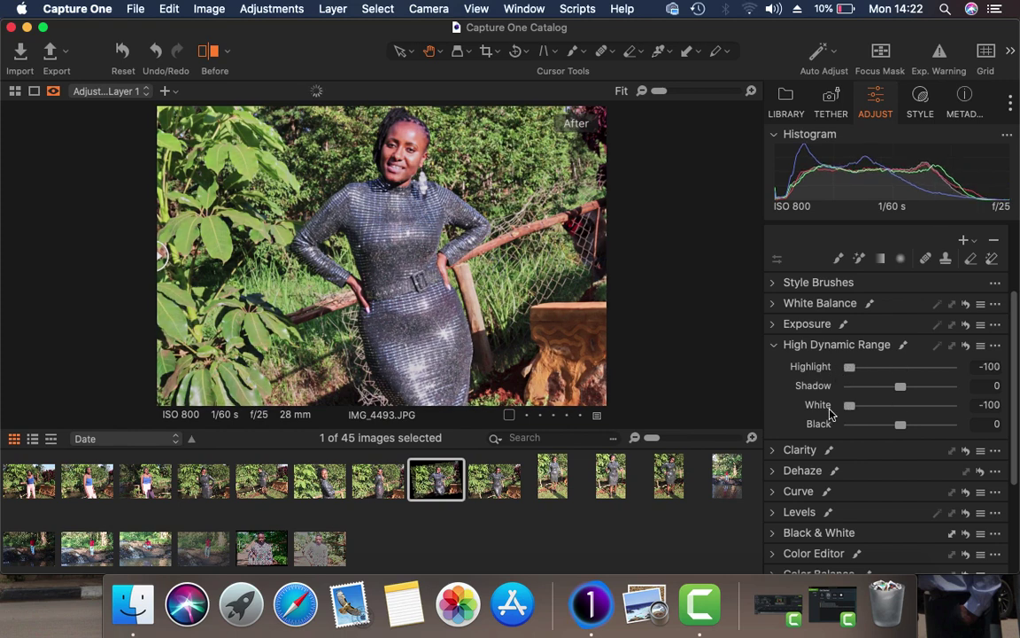
left_click(775, 345)
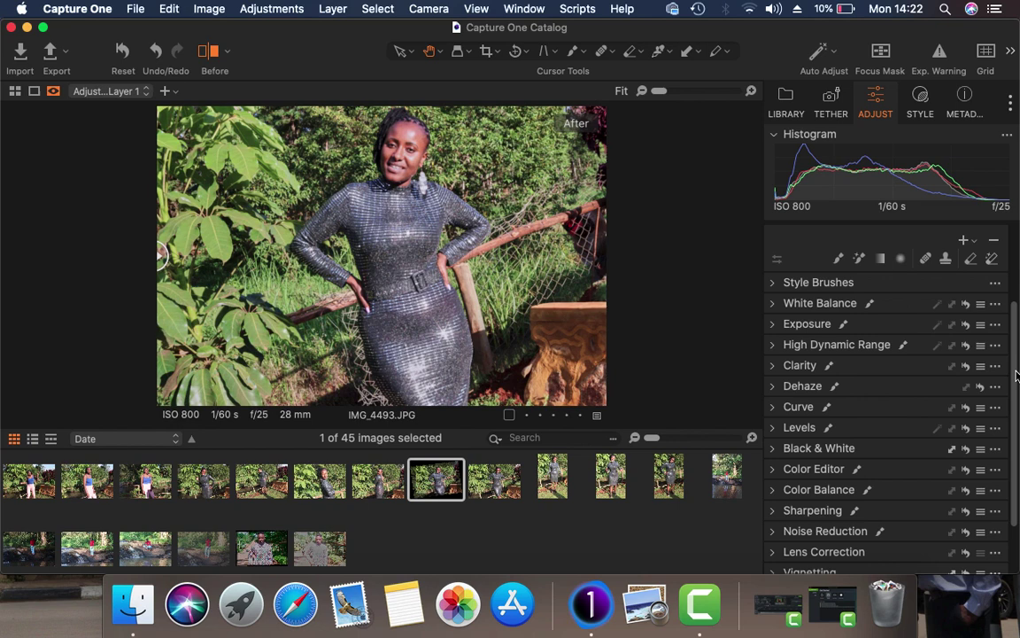
Step: Expand and collapse the Dehaze settings on Adjustment Layer 1 without changing them
scroll(1017, 328, "up", 2)
scroll(1017, 328, "up", 1)
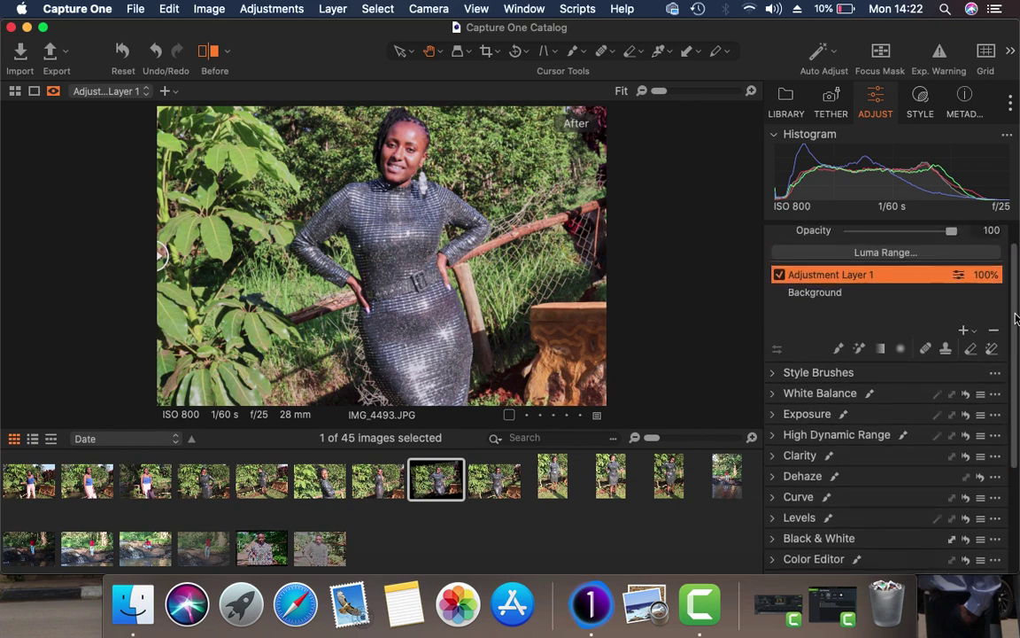
left_click(779, 481)
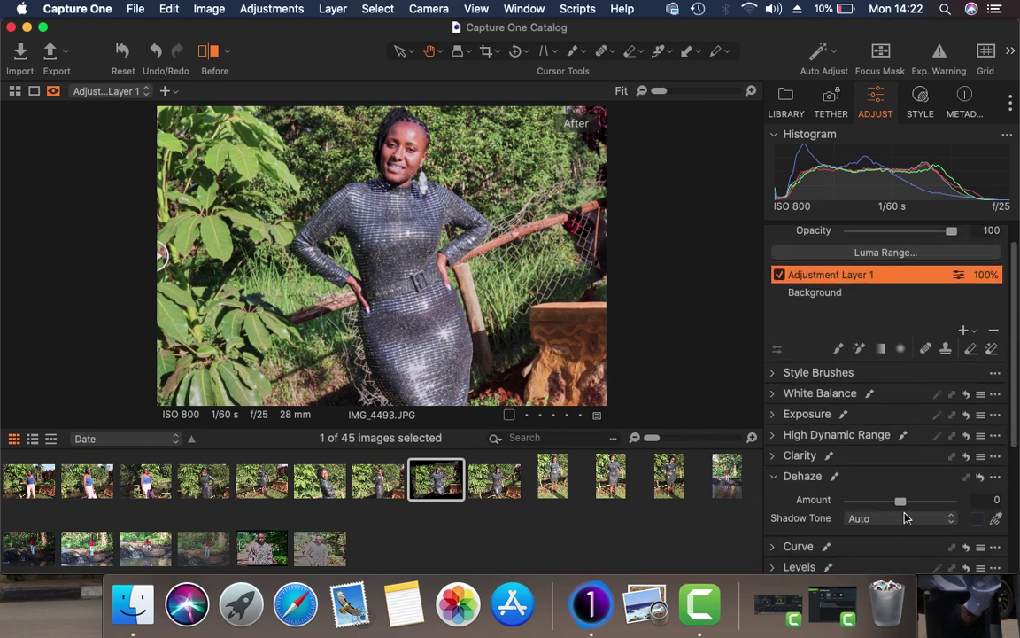
left_click(783, 478)
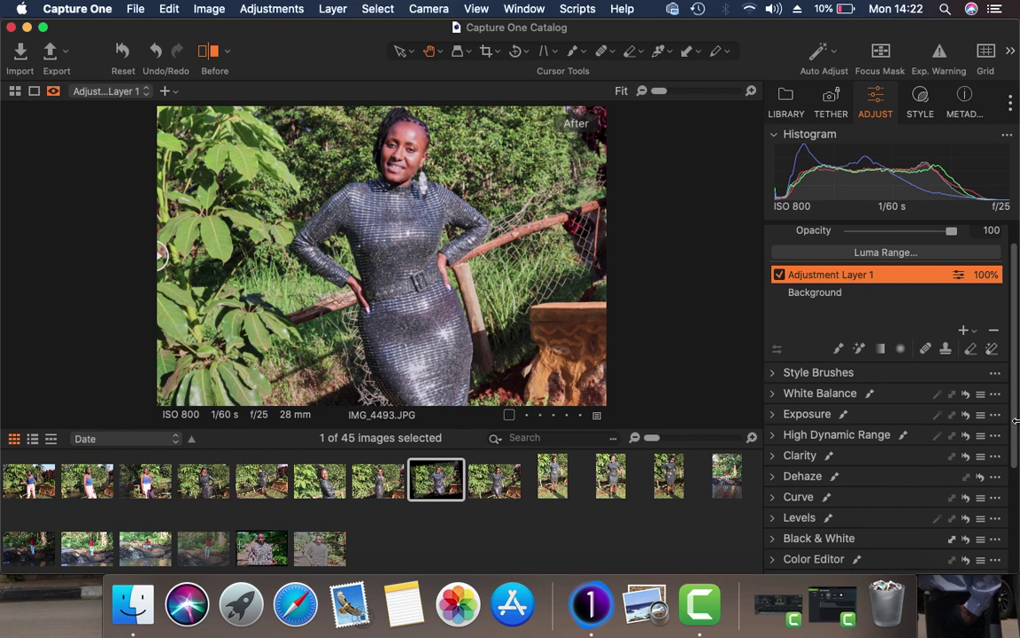
scroll(1017, 424, "down", 5)
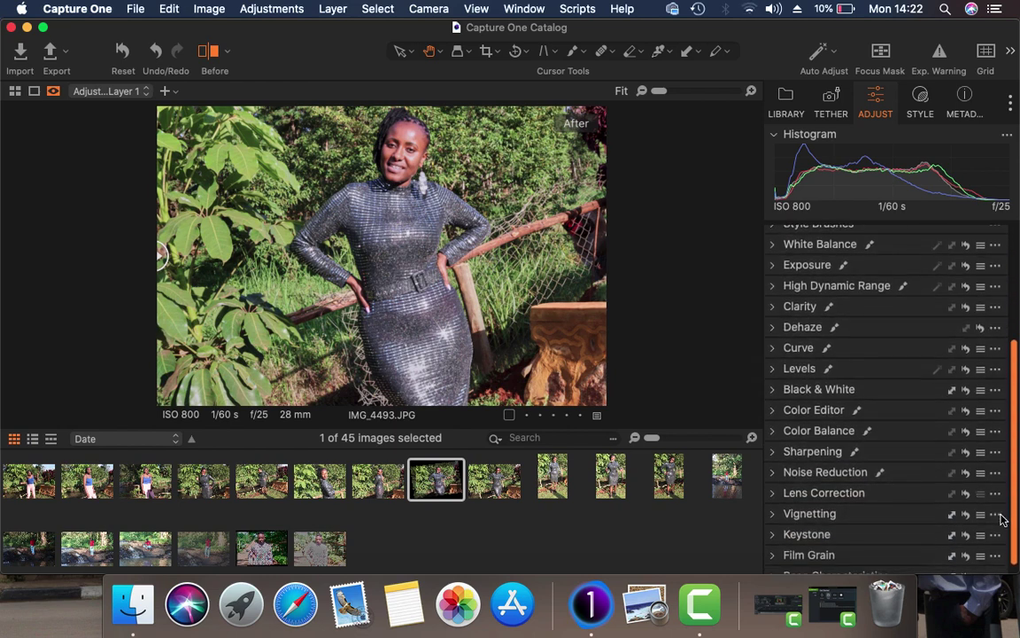
Step: Raise the Levels black-point input from 0 to 4 on Adjustment Layer 1
left_click(782, 367)
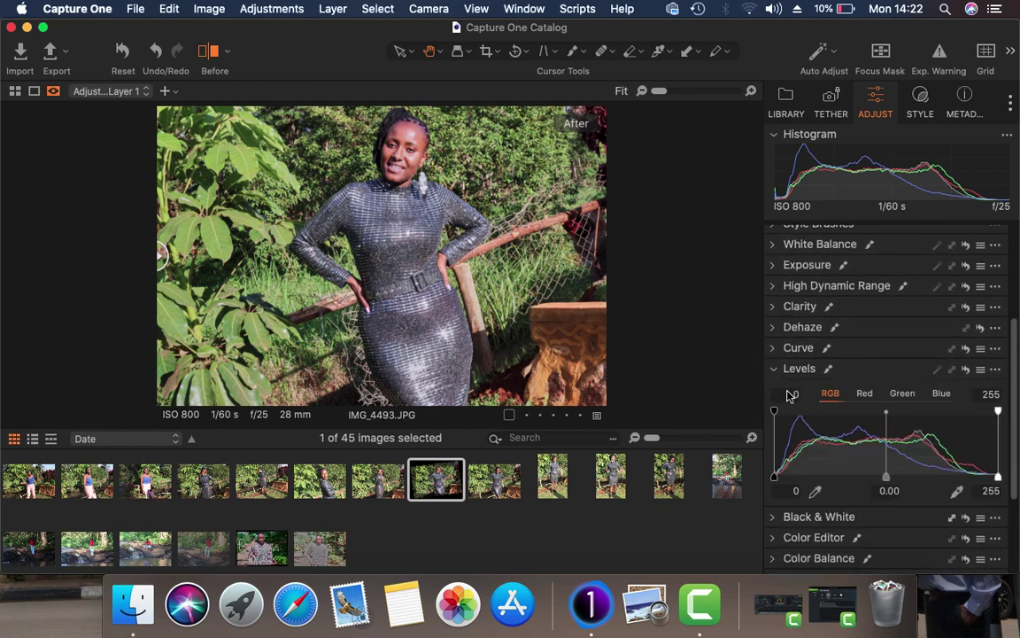
left_click_drag(775, 477, 779, 478)
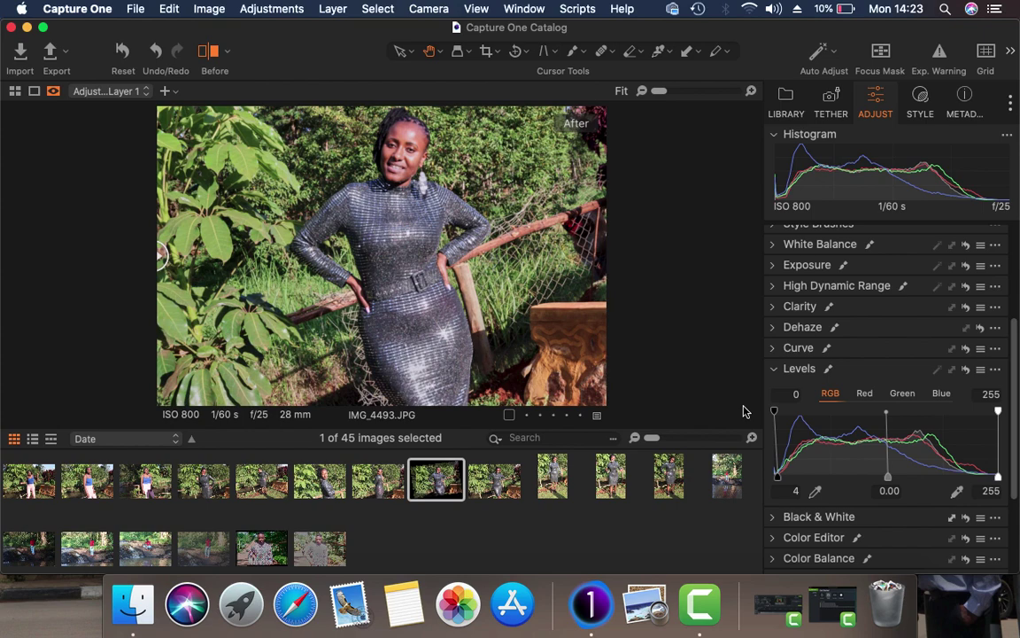
scroll(489, 203, "up", 3)
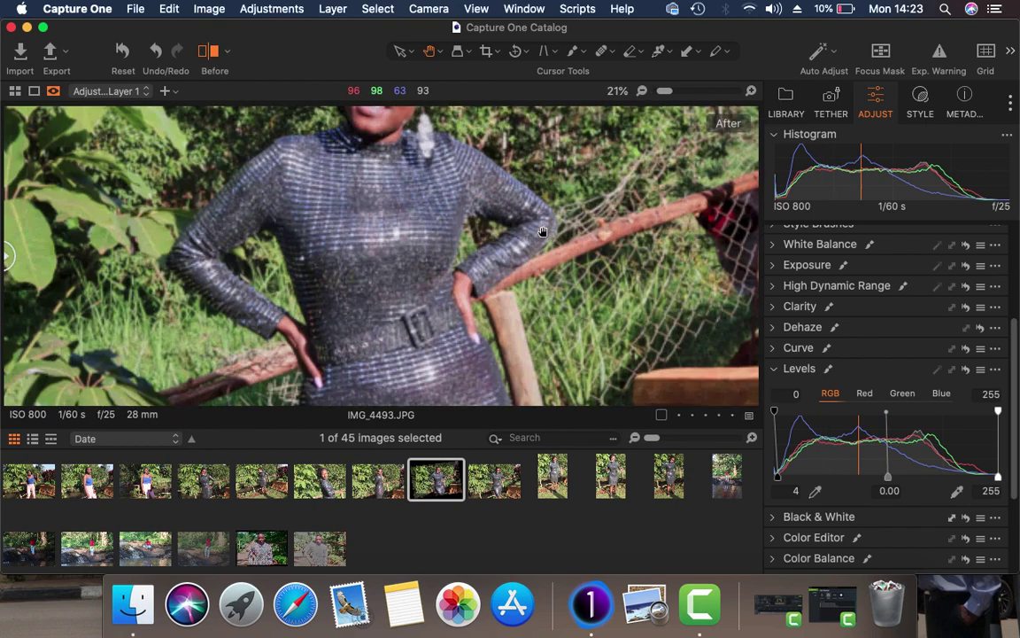
left_click(776, 371)
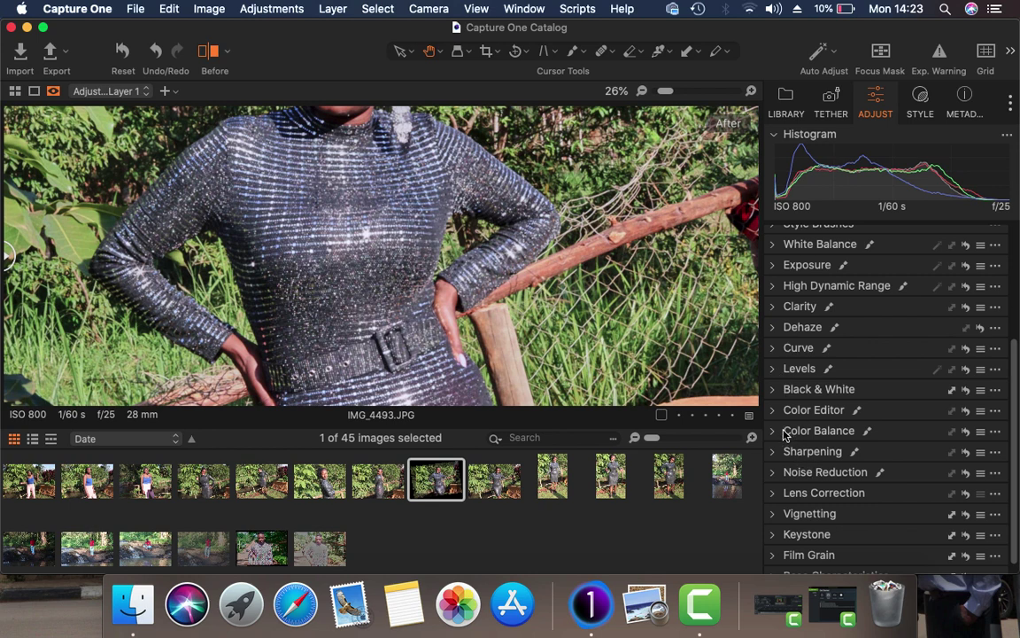
Step: Set the green range to Hue 18.5, Saturation 55.8, Lightness -24.6 while checking the foliage
left_click(776, 412)
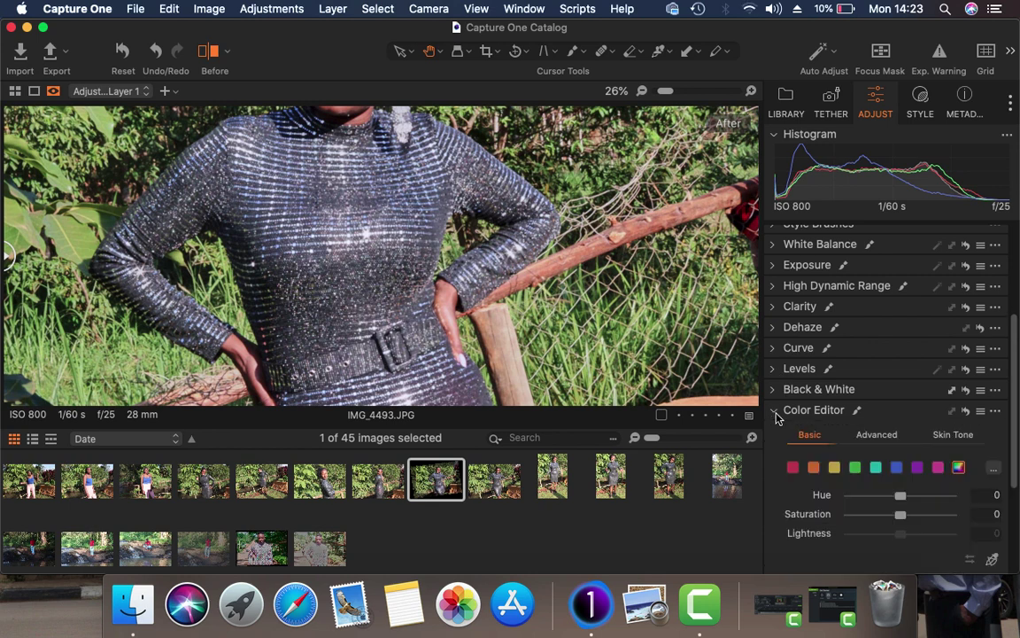
scroll(610, 211, "up", 5)
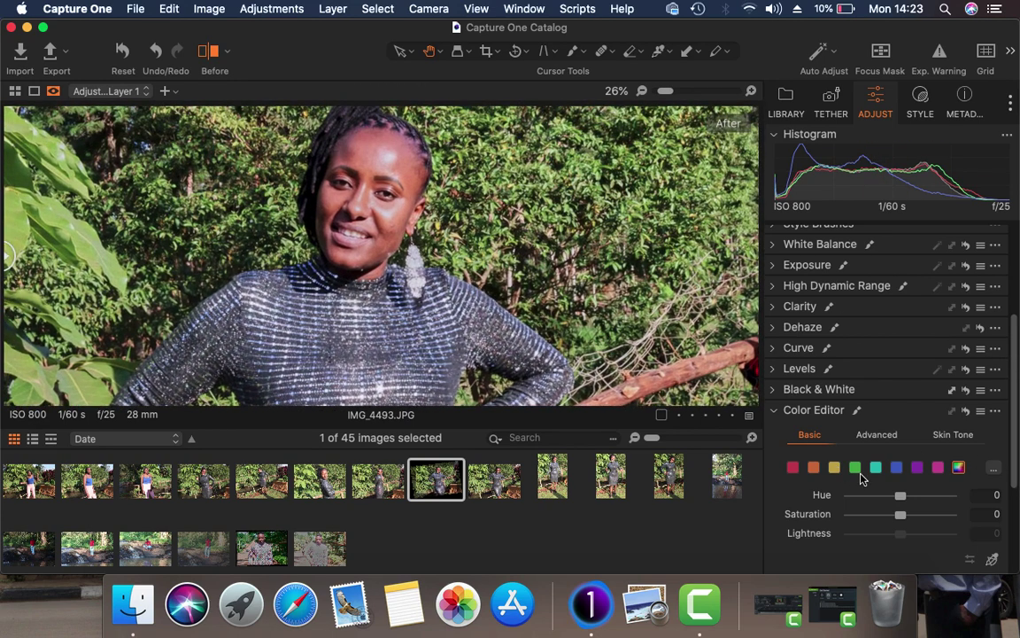
left_click(858, 472)
key("super+0")
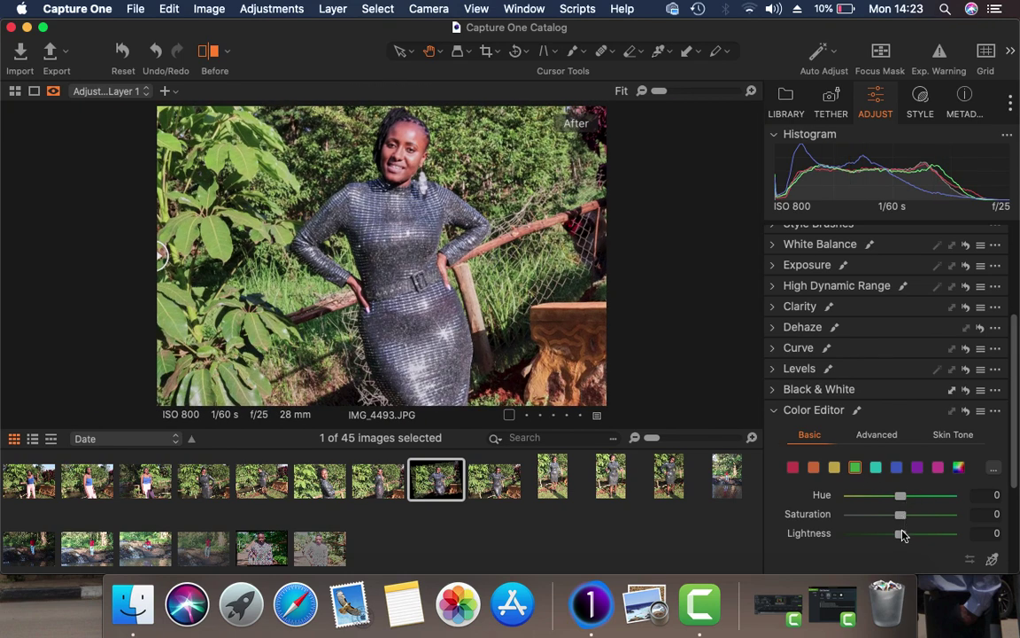
left_click_drag(900, 535, 917, 518)
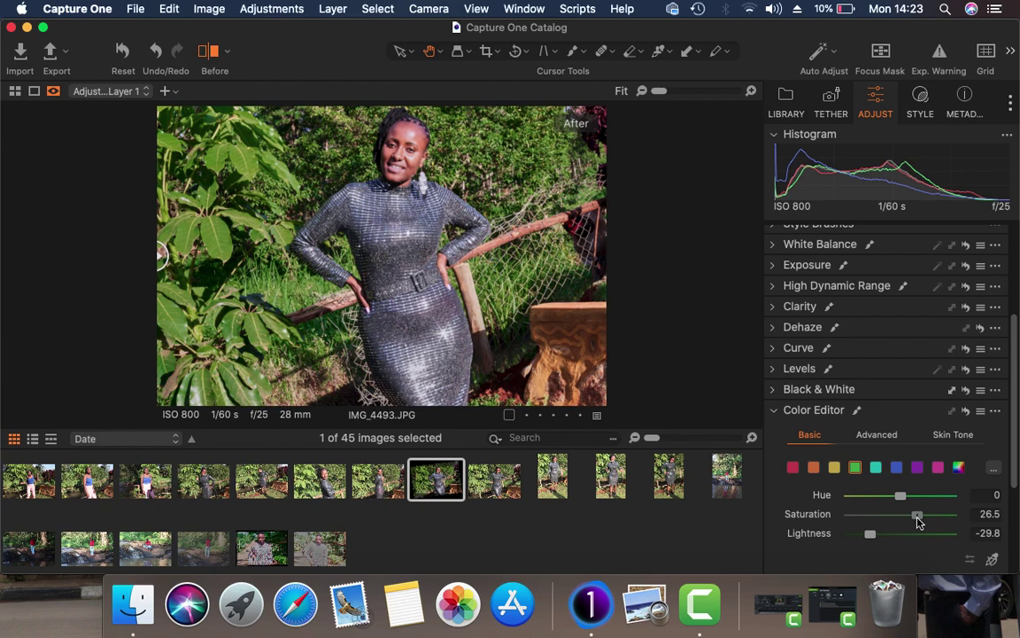
left_click_drag(918, 519, 916, 519)
scroll(357, 228, "up", 3)
left_click_drag(353, 227, 477, 237)
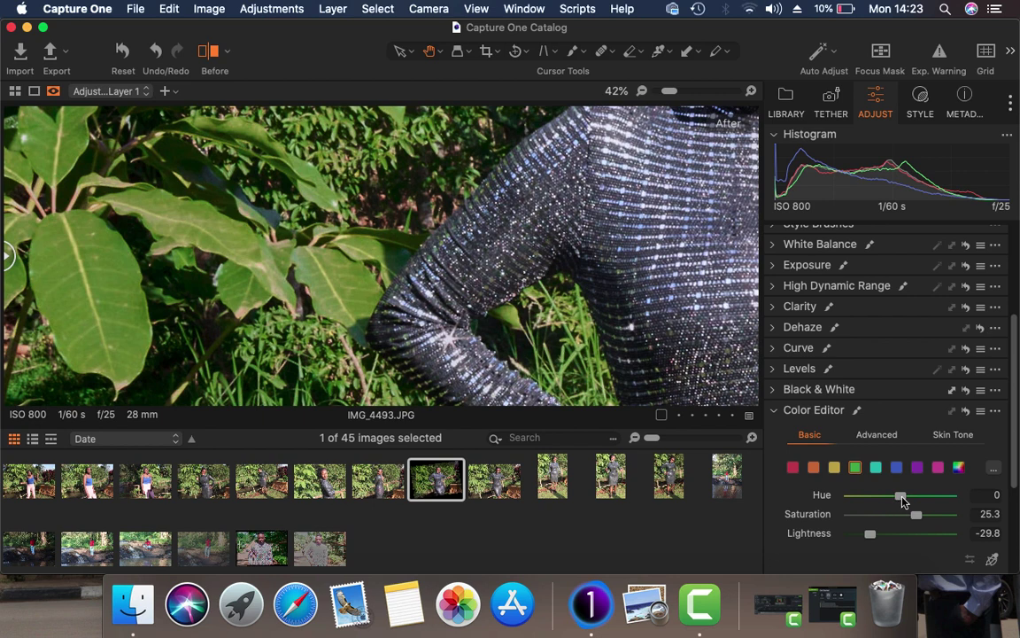
left_click_drag(903, 501, 935, 518)
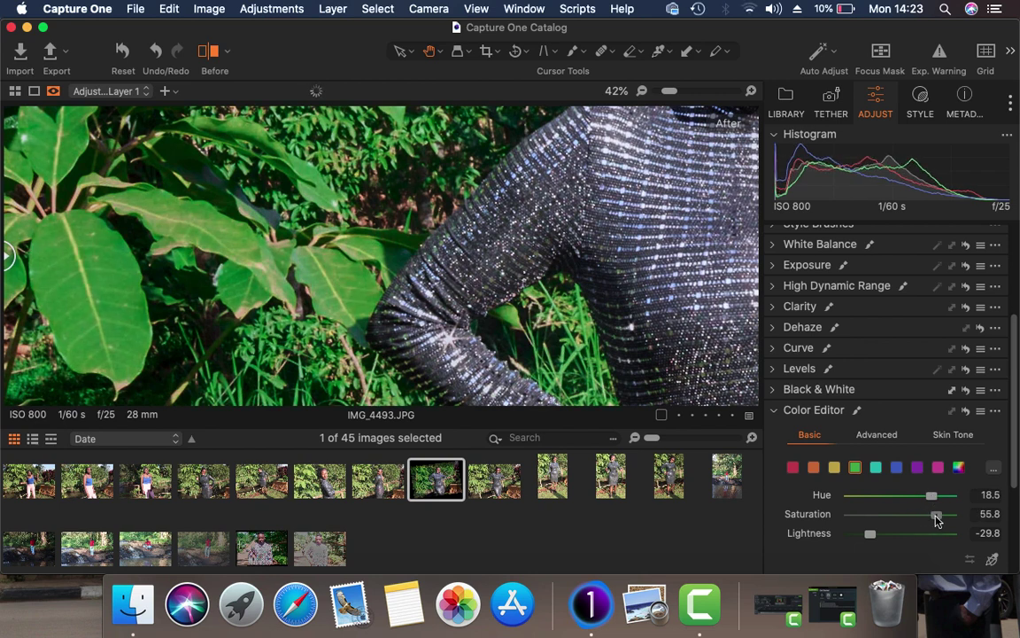
left_click_drag(872, 534, 877, 534)
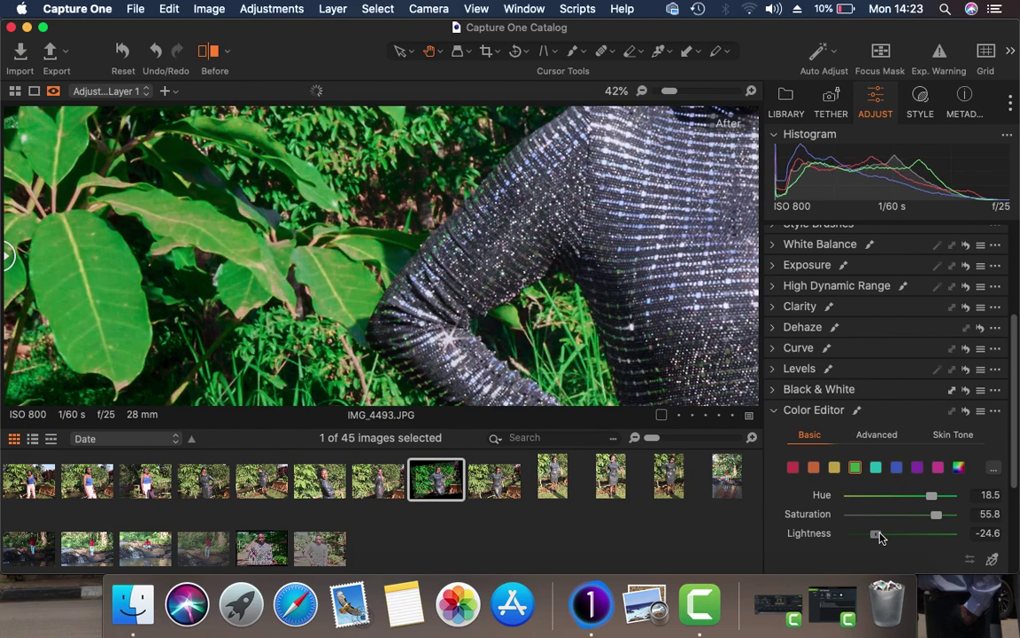
left_click_drag(570, 383, 554, 370)
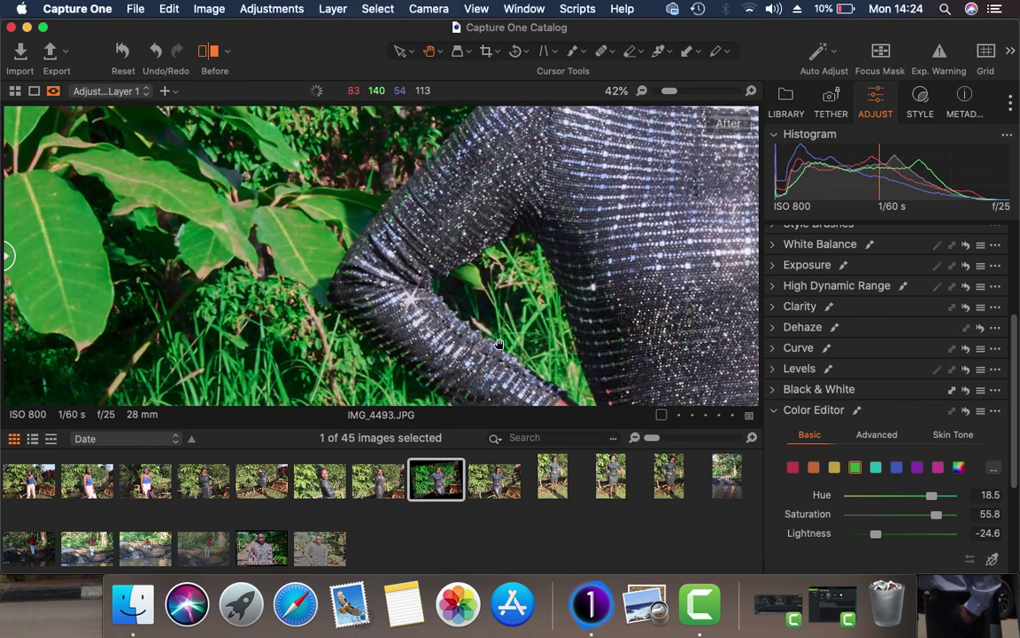
left_click(474, 339)
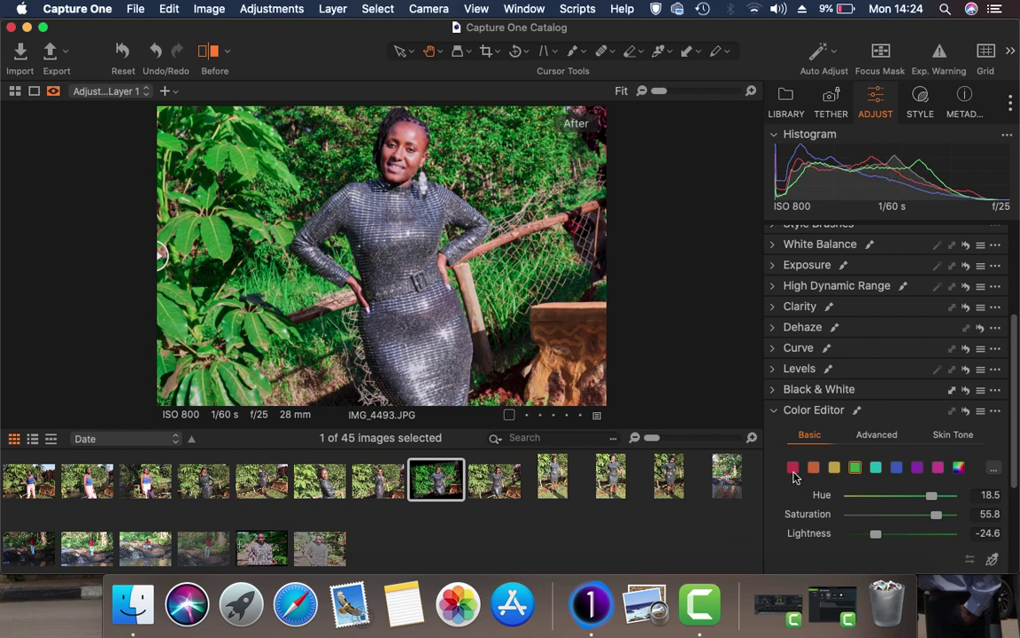
Step: Select the red range and set its Saturation to 21.7 and Lightness to 22.7
left_click(792, 469)
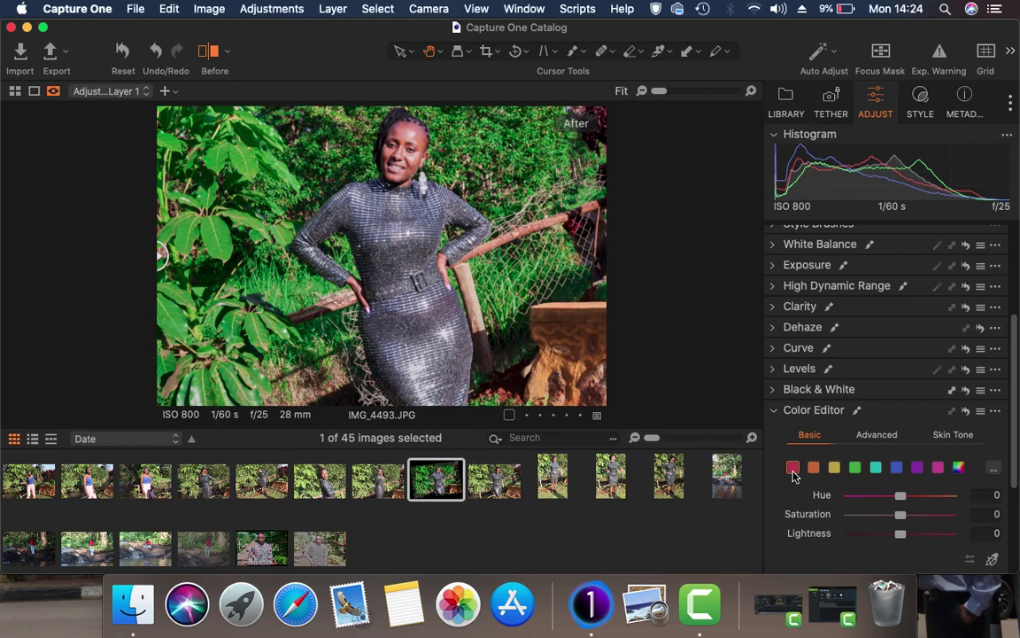
scroll(424, 199, "up", 3)
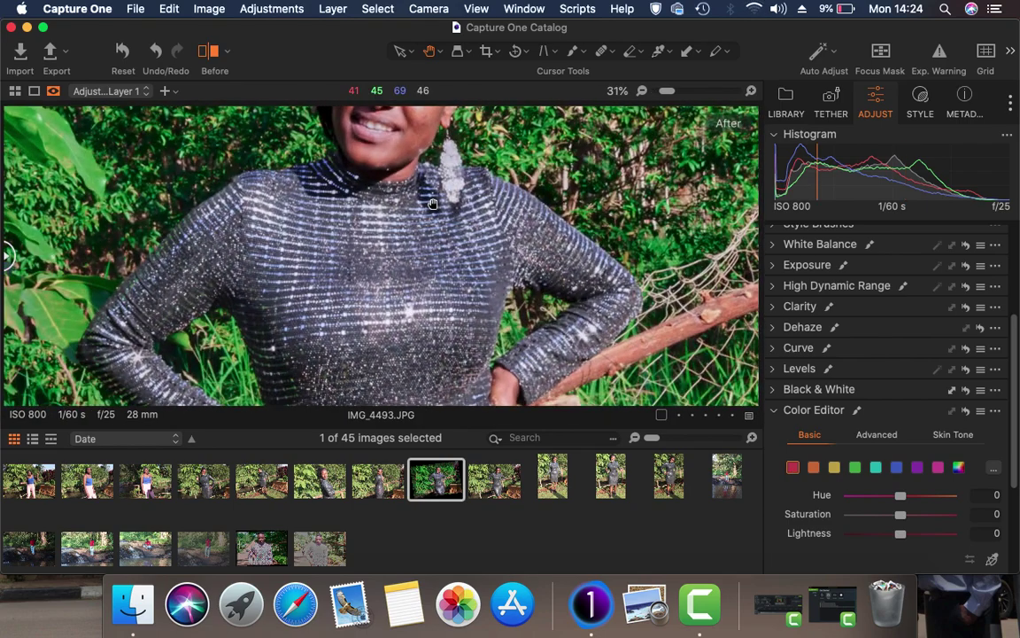
scroll(433, 203, "up", 3)
left_click_drag(432, 203, 326, 395)
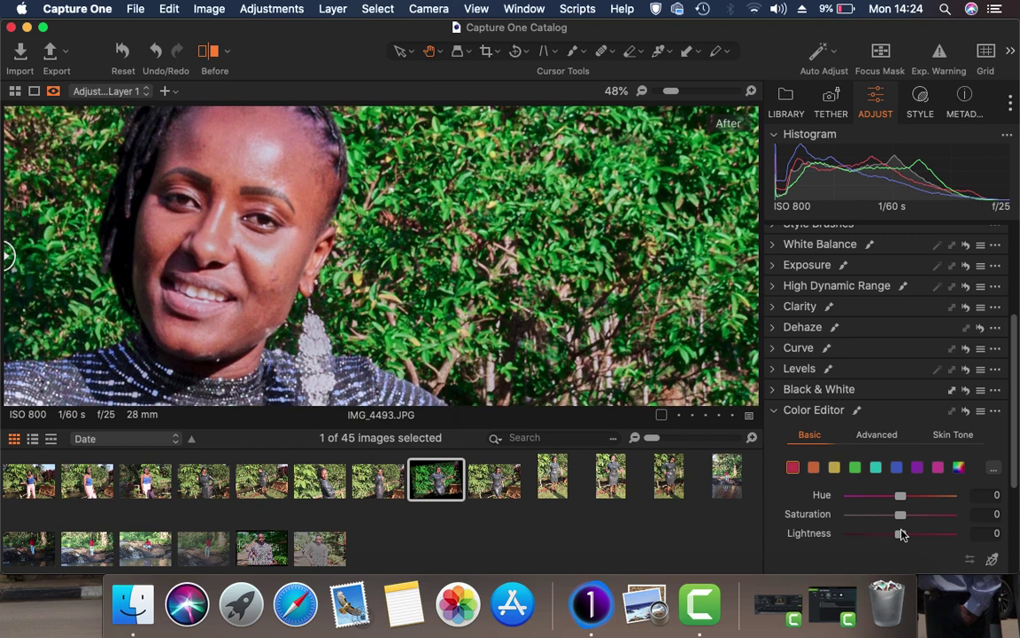
left_click_drag(902, 535, 783, 537)
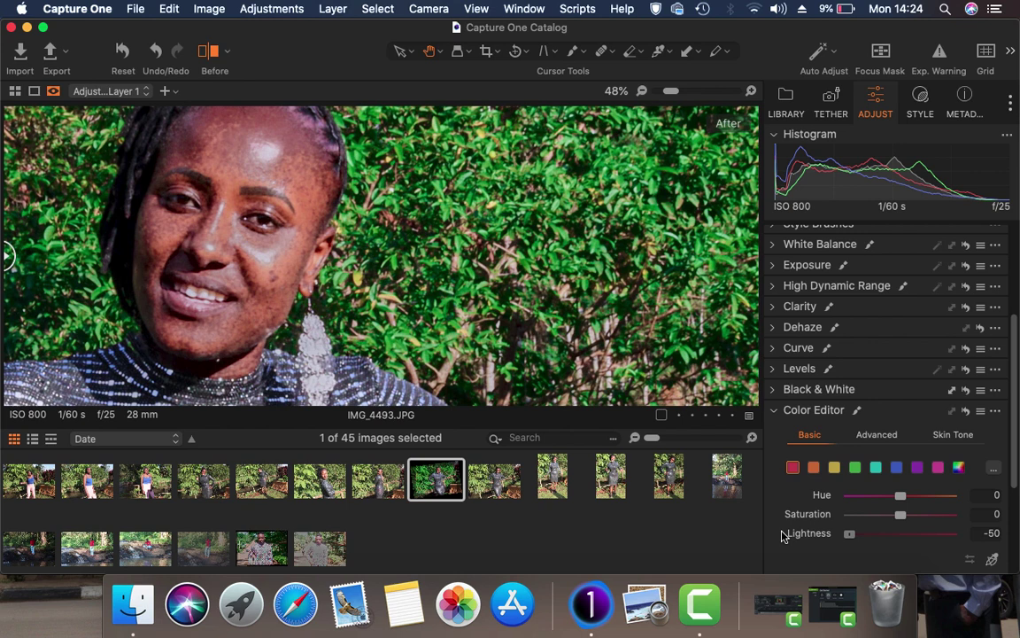
left_click_drag(850, 535, 917, 518)
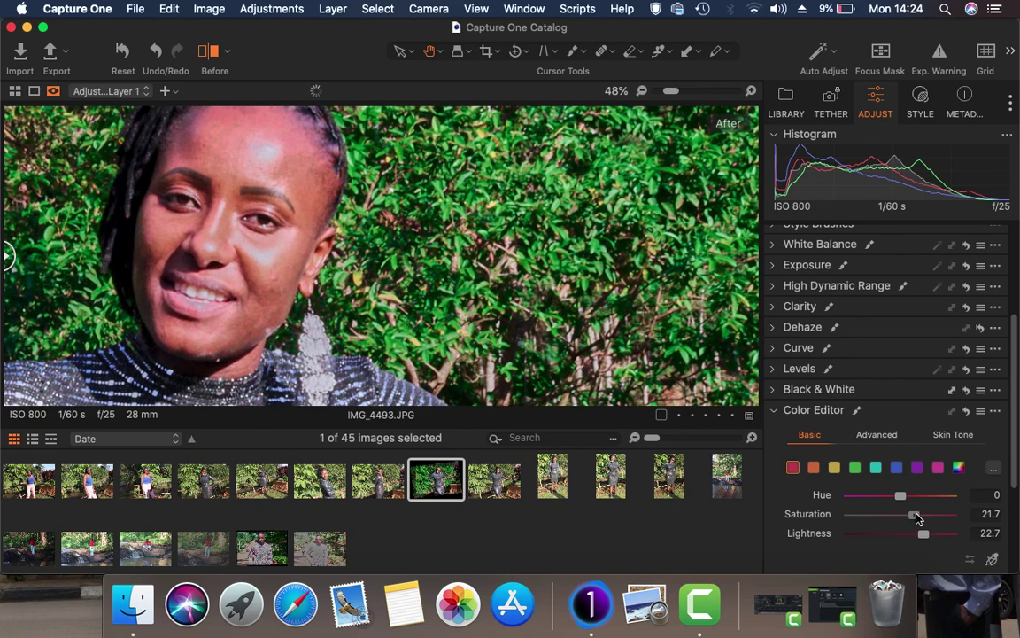
scroll(567, 314, "down", 5)
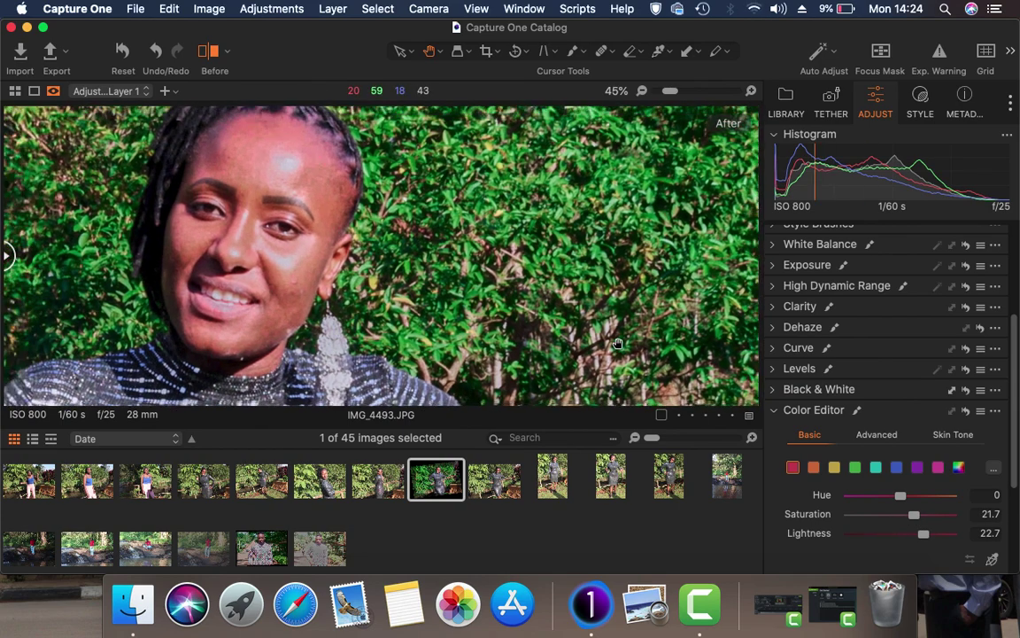
scroll(617, 343, "down", 5)
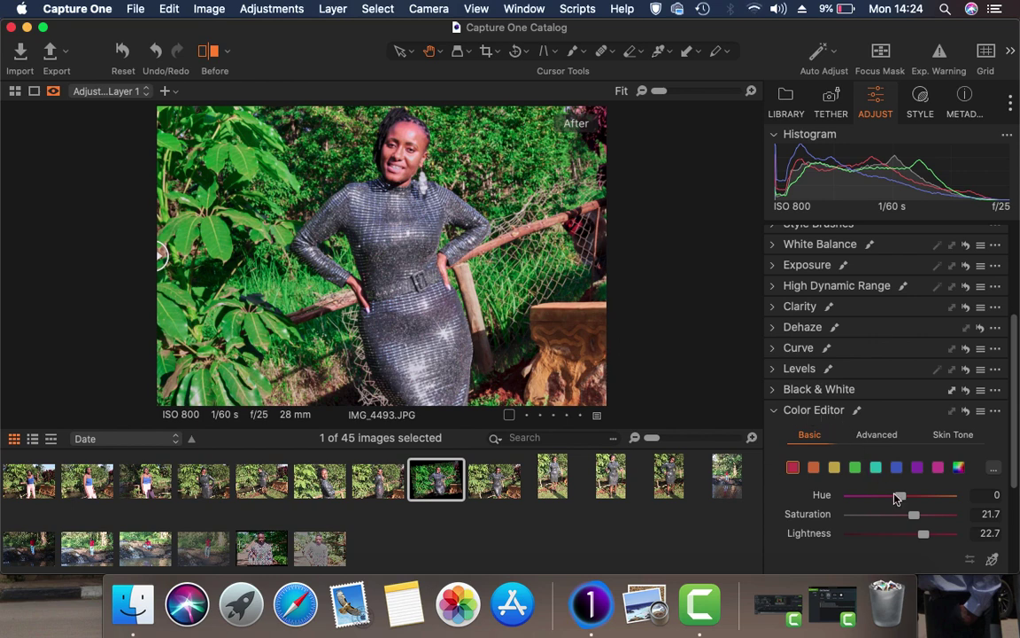
Step: Set the reds' Hue to 12.4 and Saturation to 38.8, then compare with the original
left_click_drag(894, 499, 868, 499)
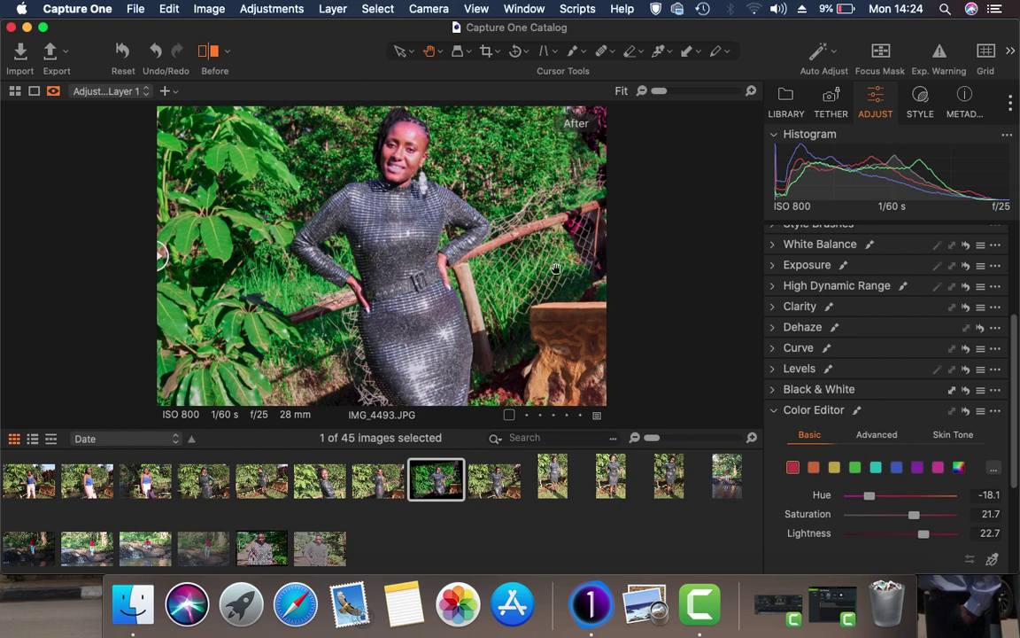
left_click_drag(869, 499, 922, 505)
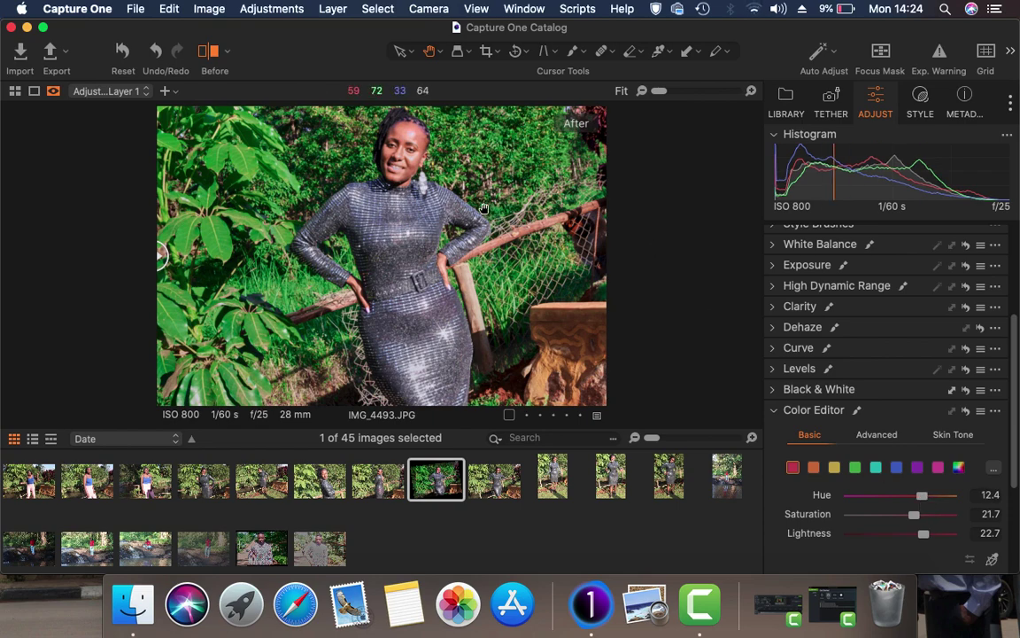
scroll(484, 208, "up", 3)
left_click_drag(465, 190, 458, 348)
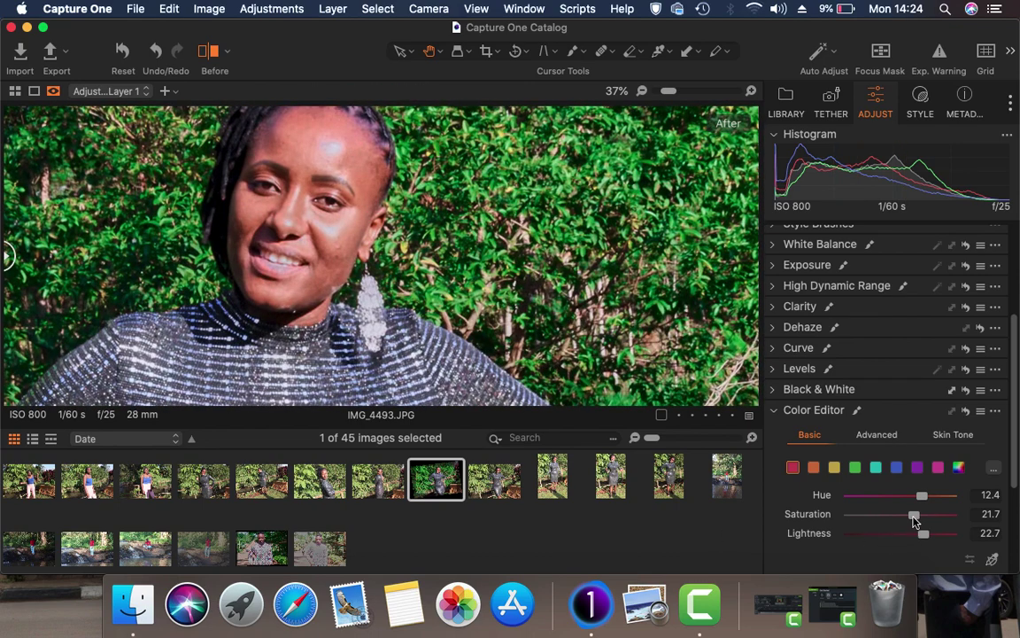
left_click_drag(915, 519, 926, 518)
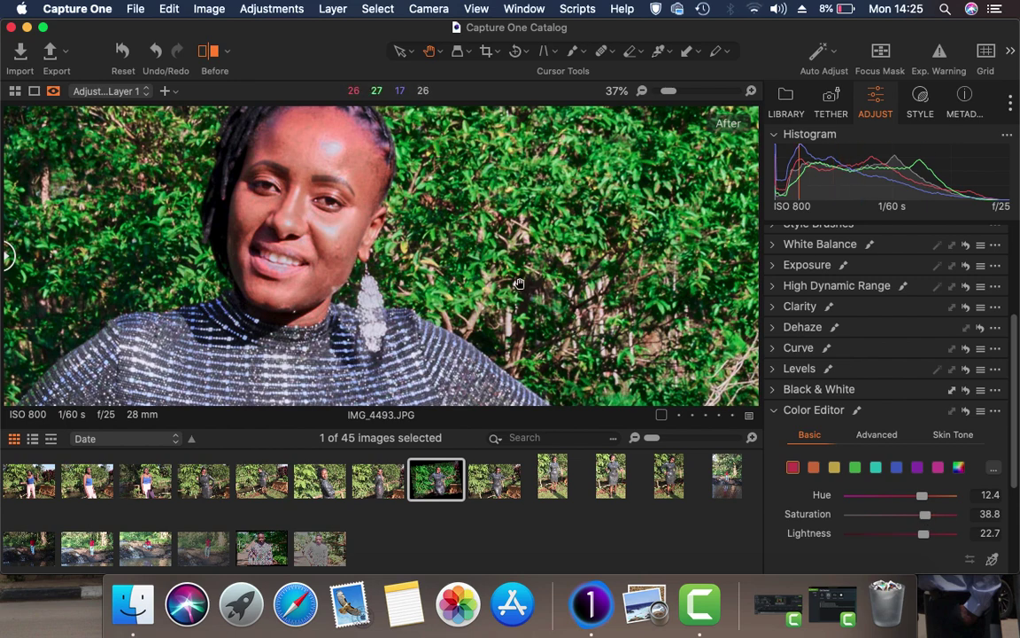
scroll(468, 257, "down", 3)
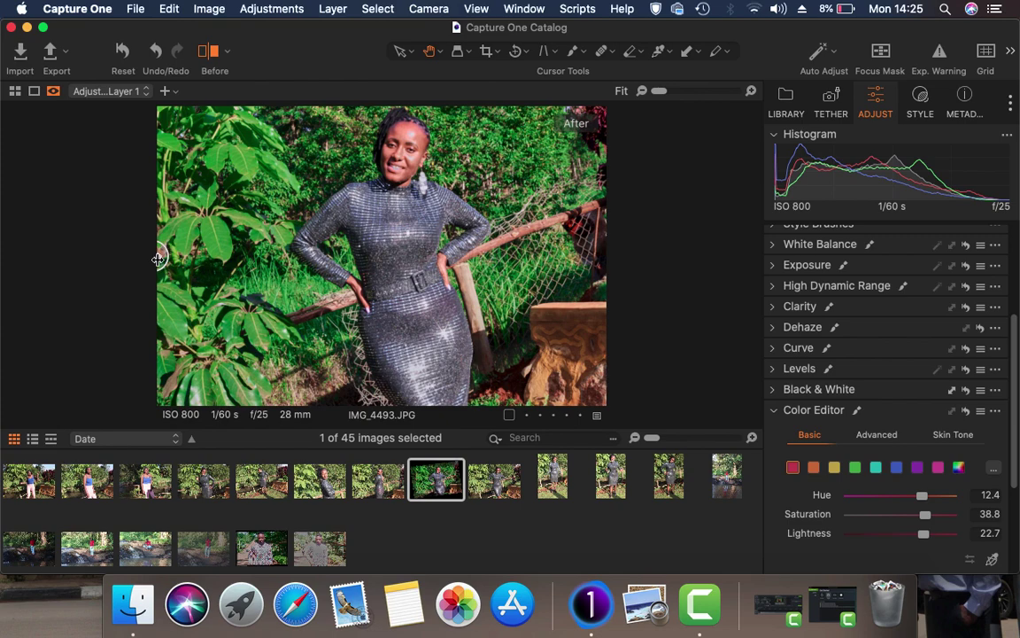
left_click_drag(160, 255, 96, 123)
Step: Open the Skin Tone editor, pan the view to her face and select the skin picker
left_click(957, 435)
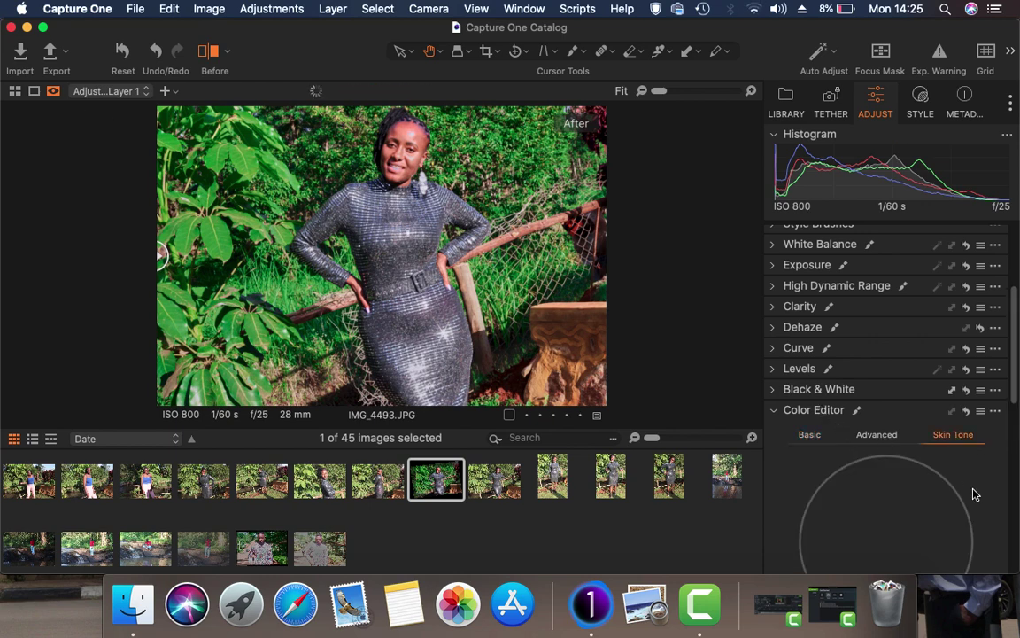
left_click_drag(1014, 393, 1007, 475)
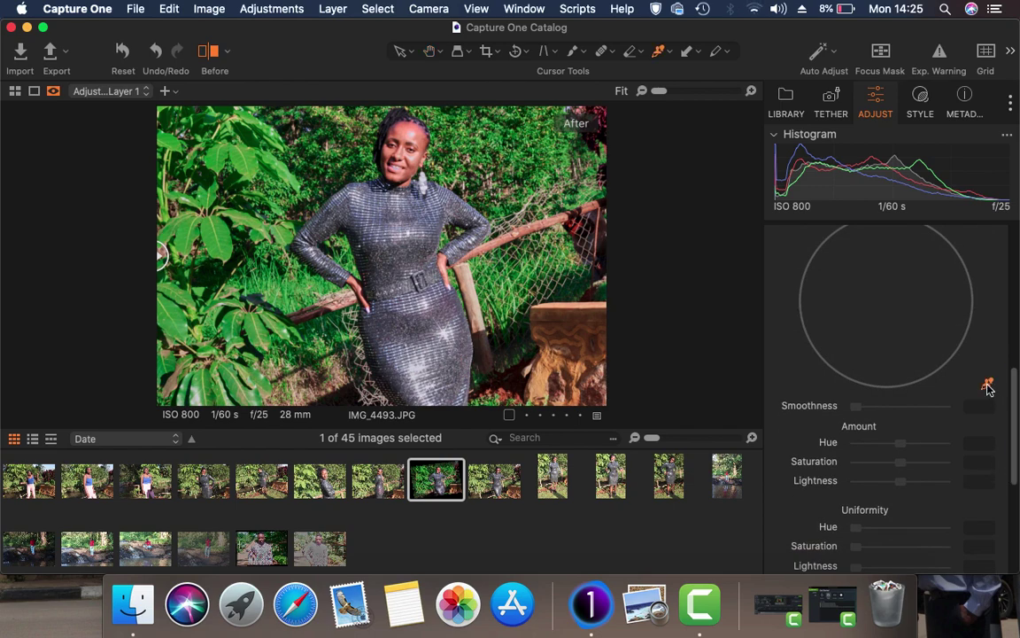
scroll(424, 265, "up", 5)
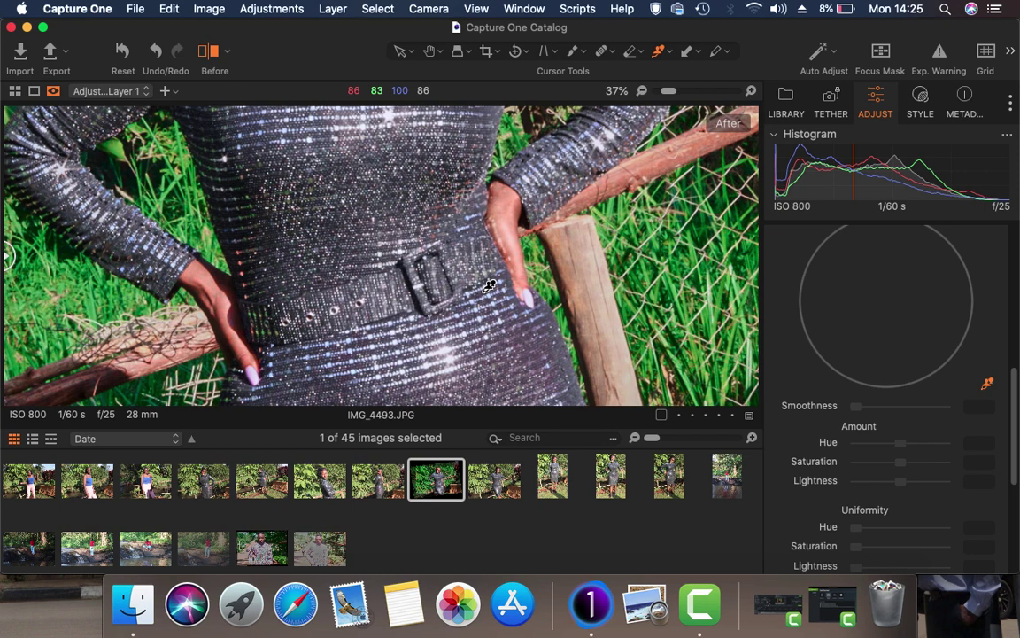
scroll(1017, 429, "up", 8)
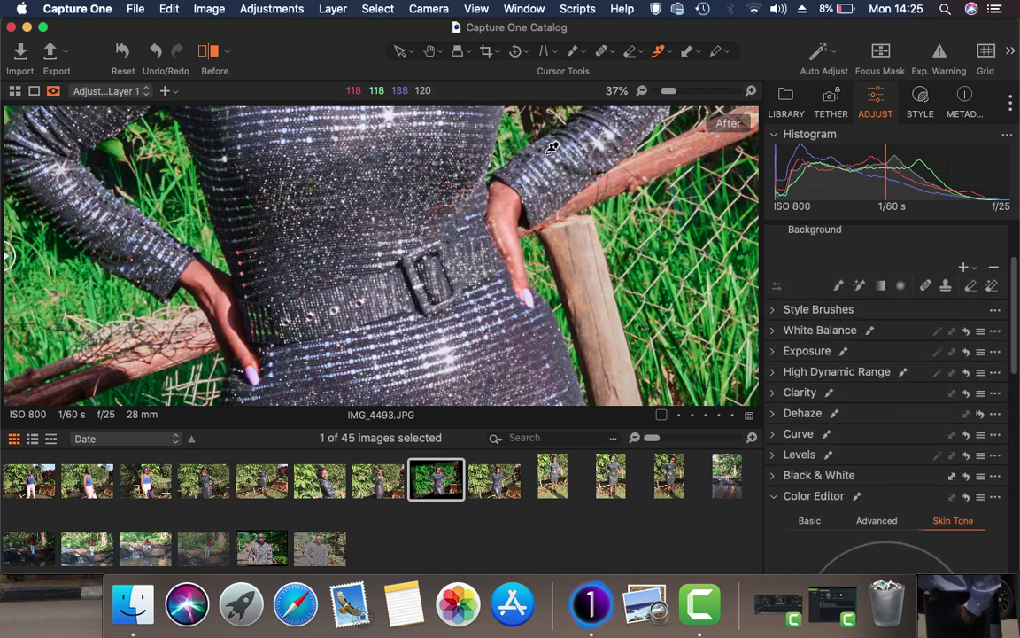
key("h")
left_click_drag(544, 154, 498, 354)
left_click_drag(496, 257, 496, 453)
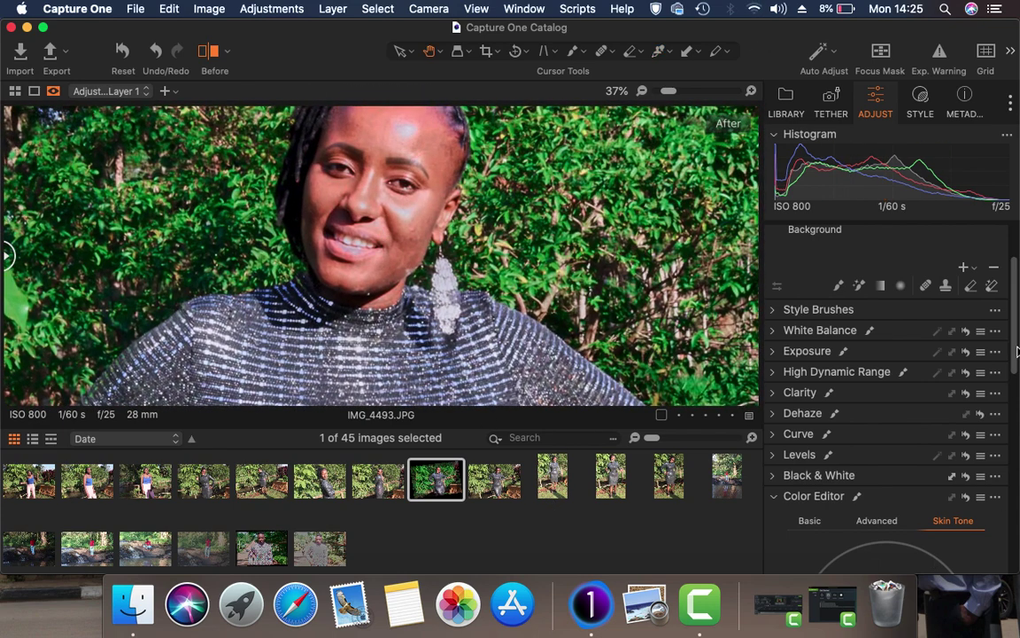
scroll(1015, 353, "down", 5)
left_click(988, 422)
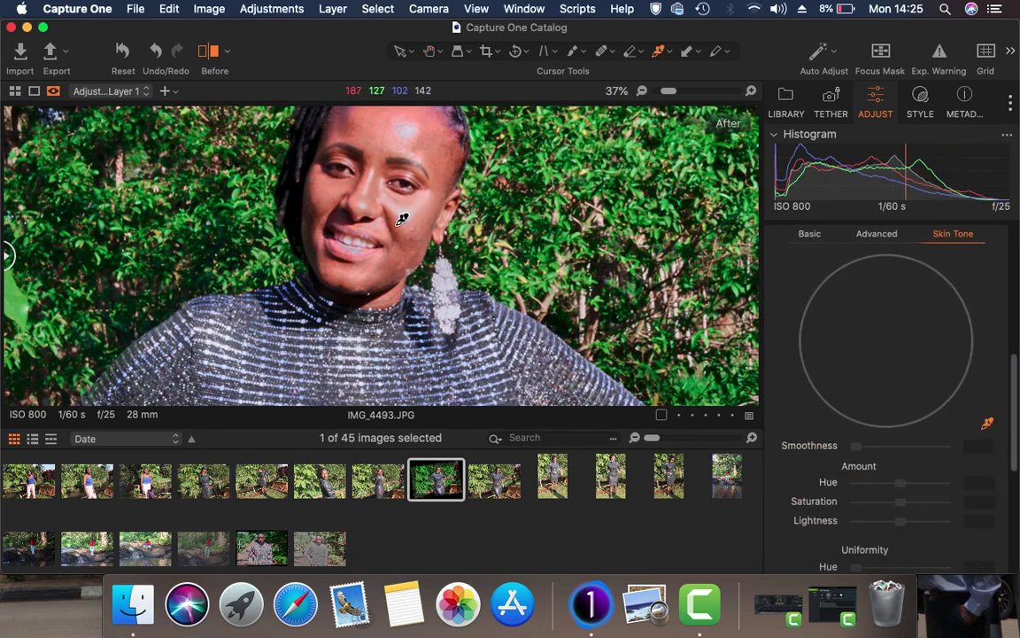
Step: Sample skin from her forehead, with Smoothness 30 and Amount Saturation -17
left_click(378, 135)
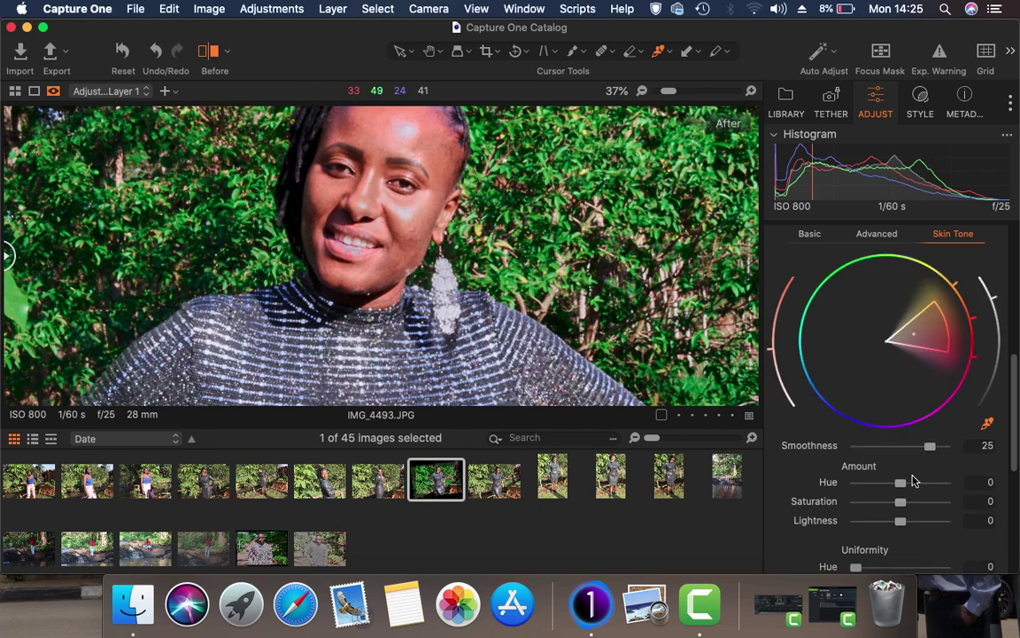
left_click_drag(930, 450, 983, 447)
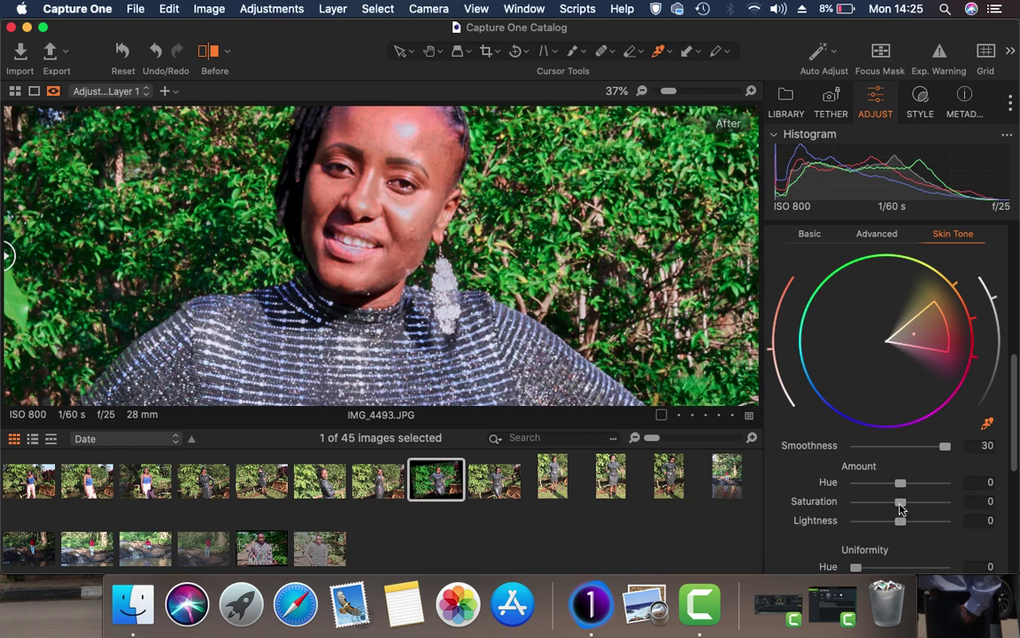
left_click_drag(901, 503, 875, 503)
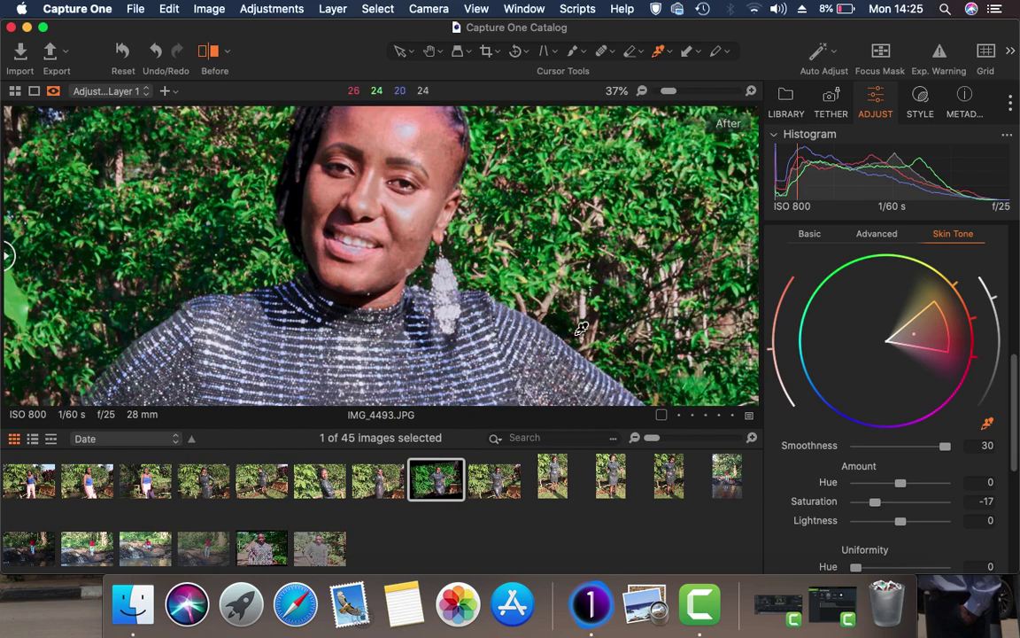
scroll(523, 284, "down", 2)
scroll(522, 284, "down", 2)
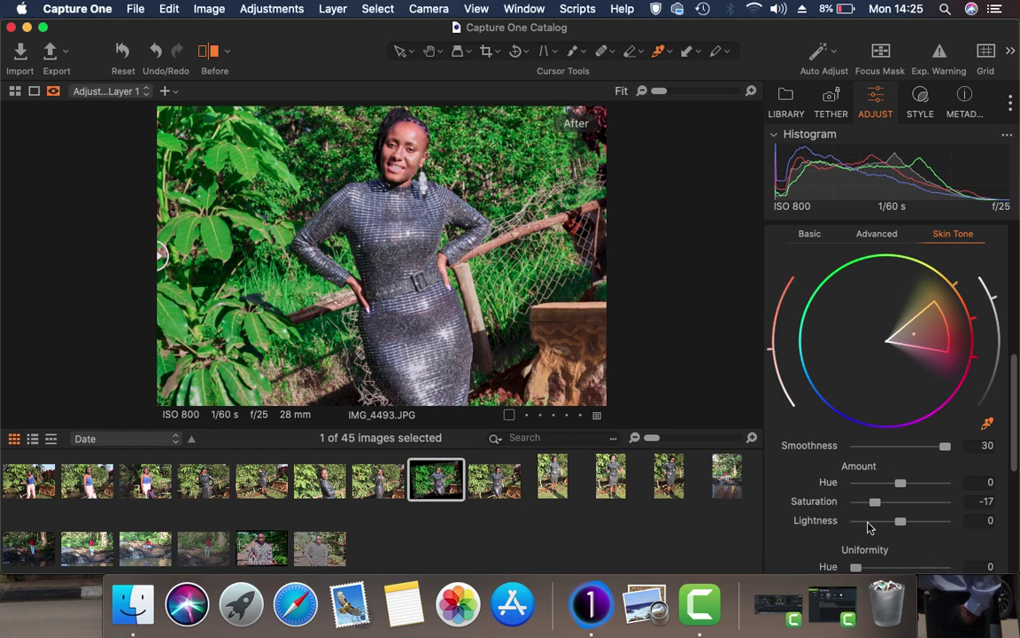
Step: Set the skin Amount Hue to 0.9 and Uniformity Saturation to 36.7
left_click_drag(903, 486, 911, 489)
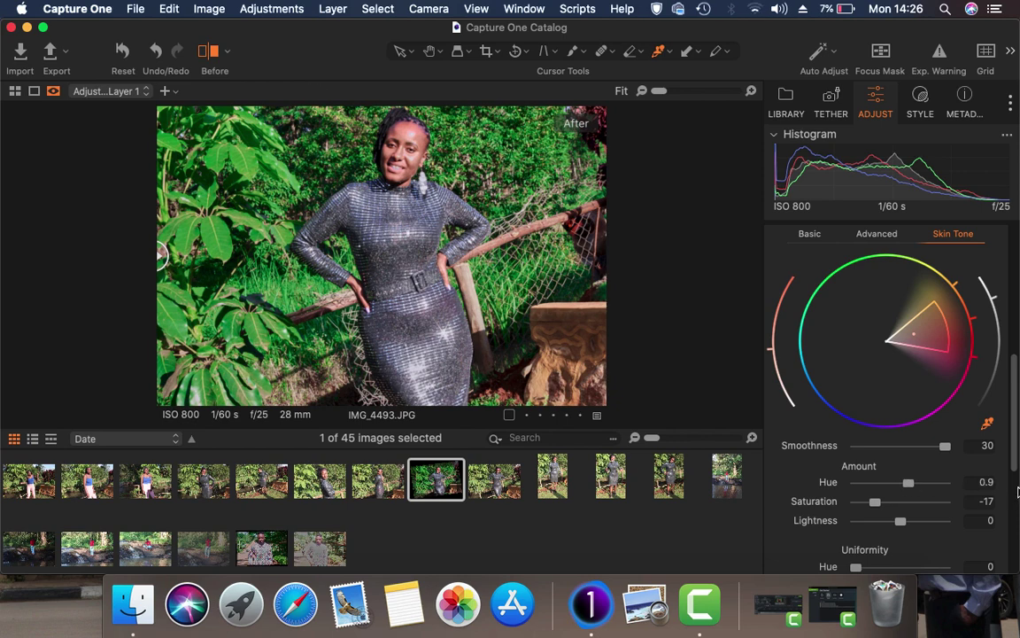
scroll(849, 386, "down", 4)
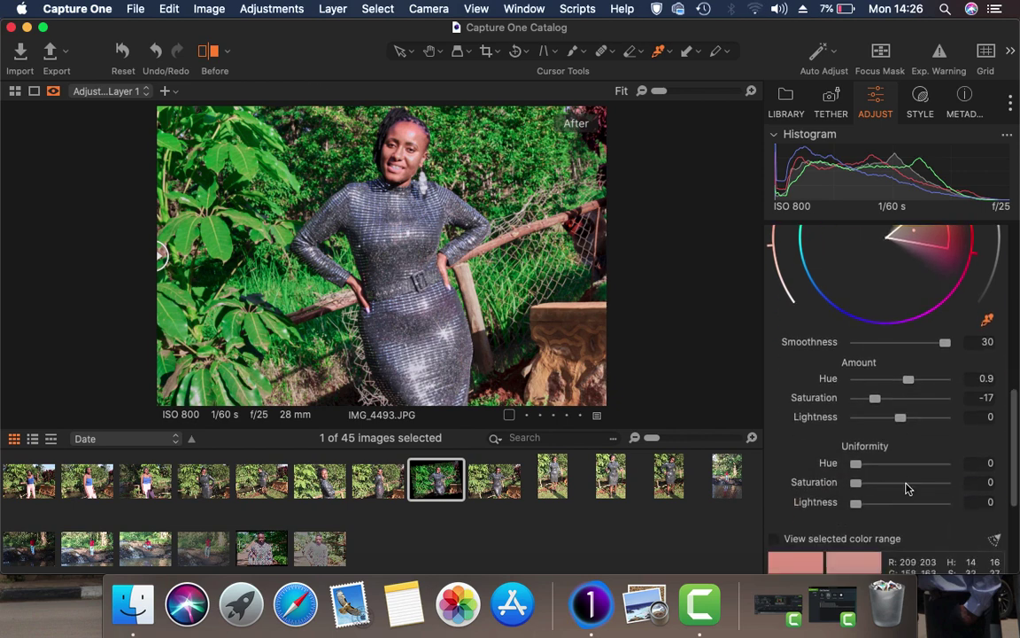
left_click_drag(857, 483, 890, 488)
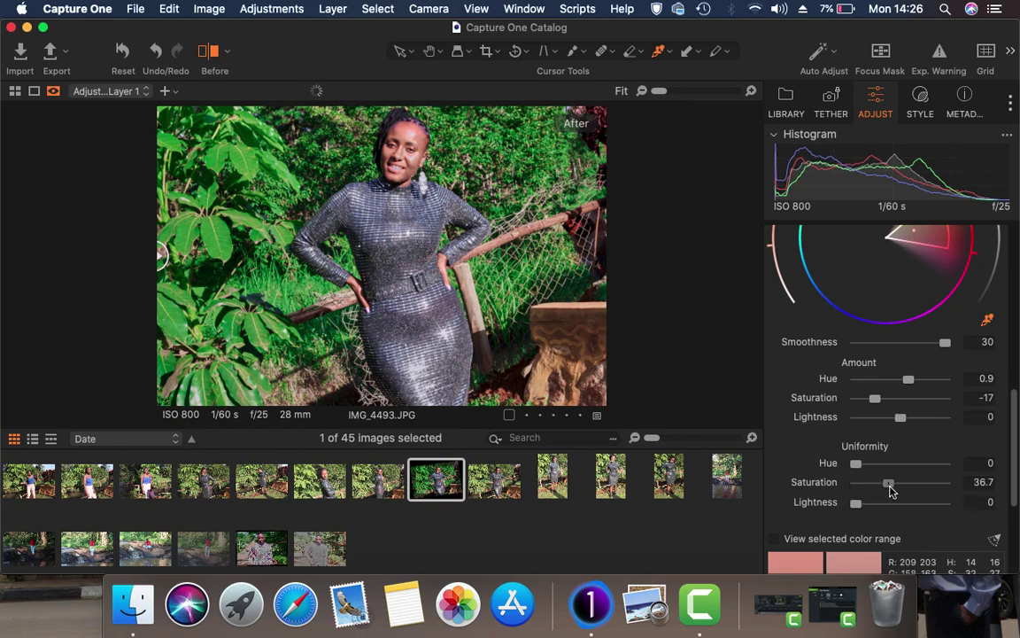
scroll(477, 195, "up", 5)
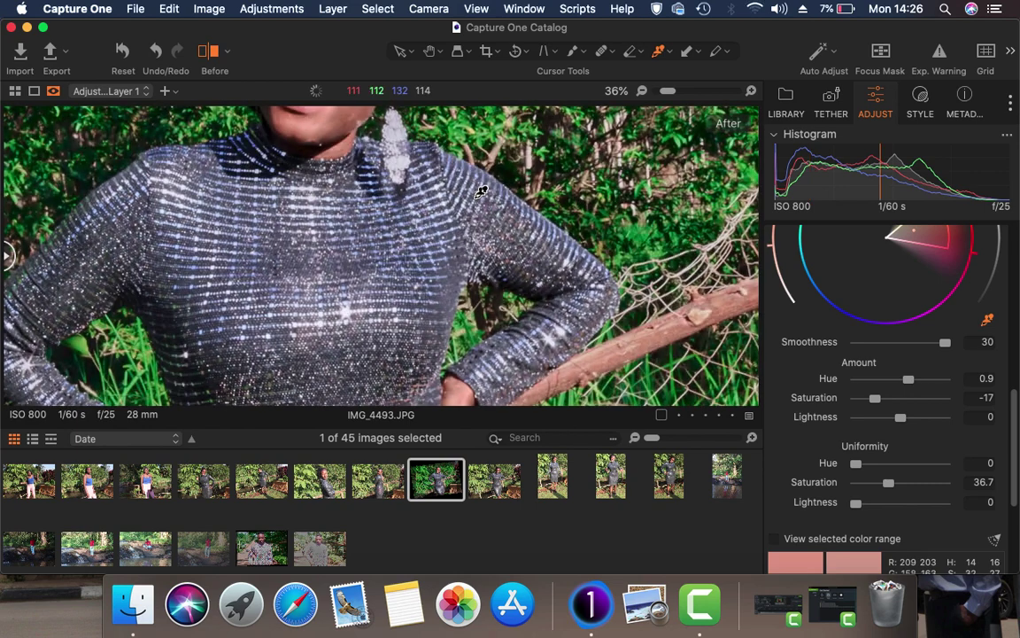
scroll(1017, 350, "up", 5)
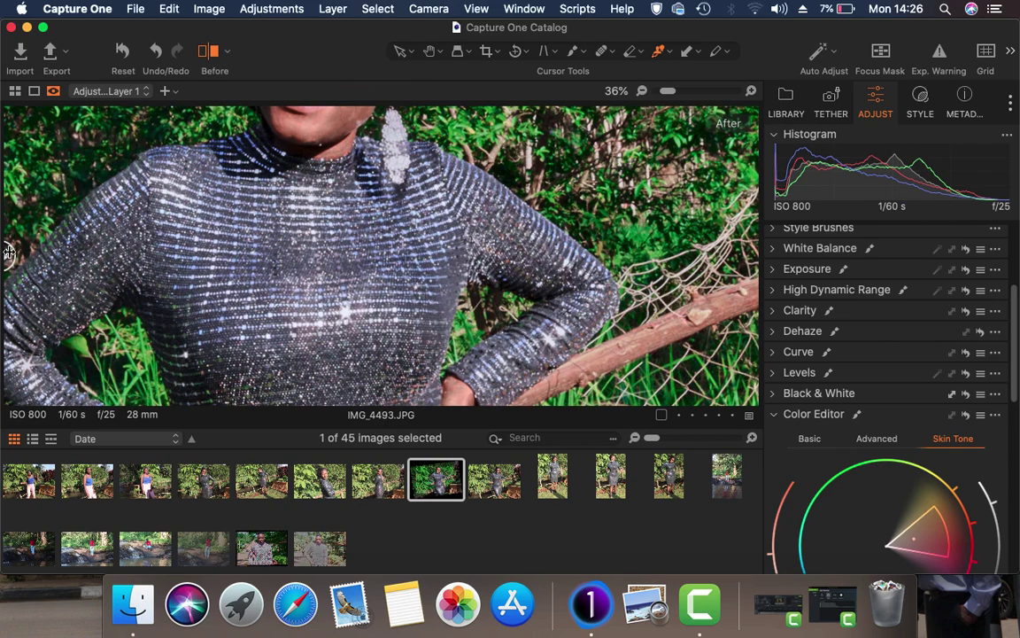
scroll(168, 240, "down", 5)
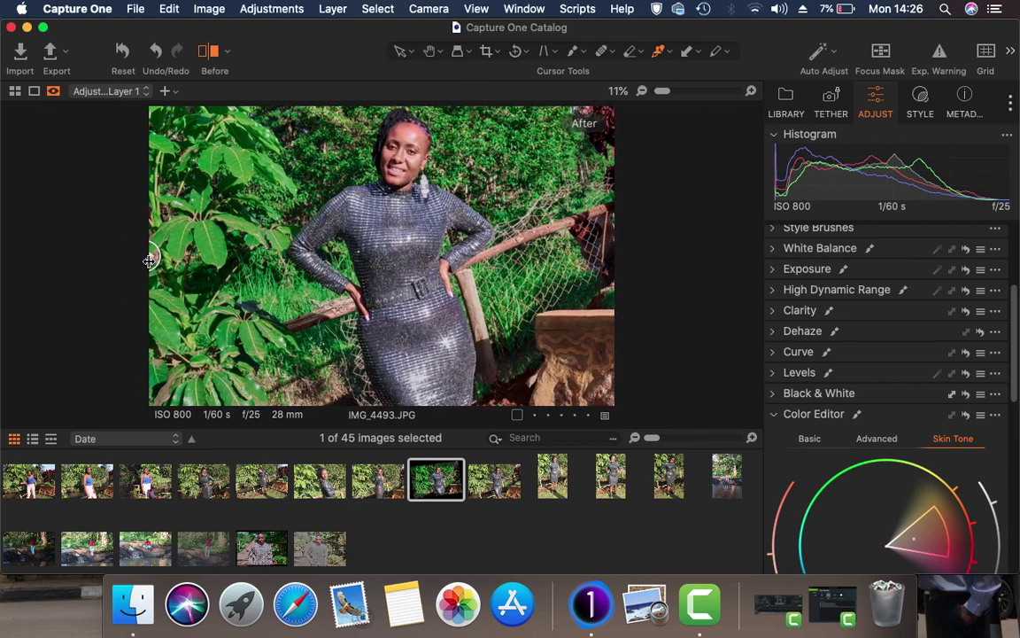
left_click_drag(152, 256, 3, 148)
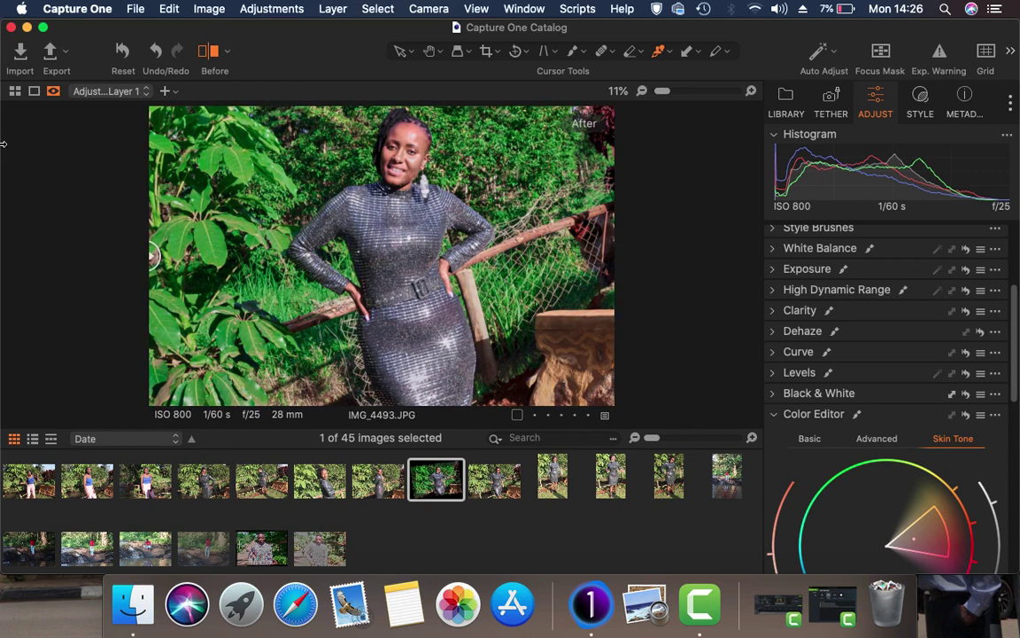